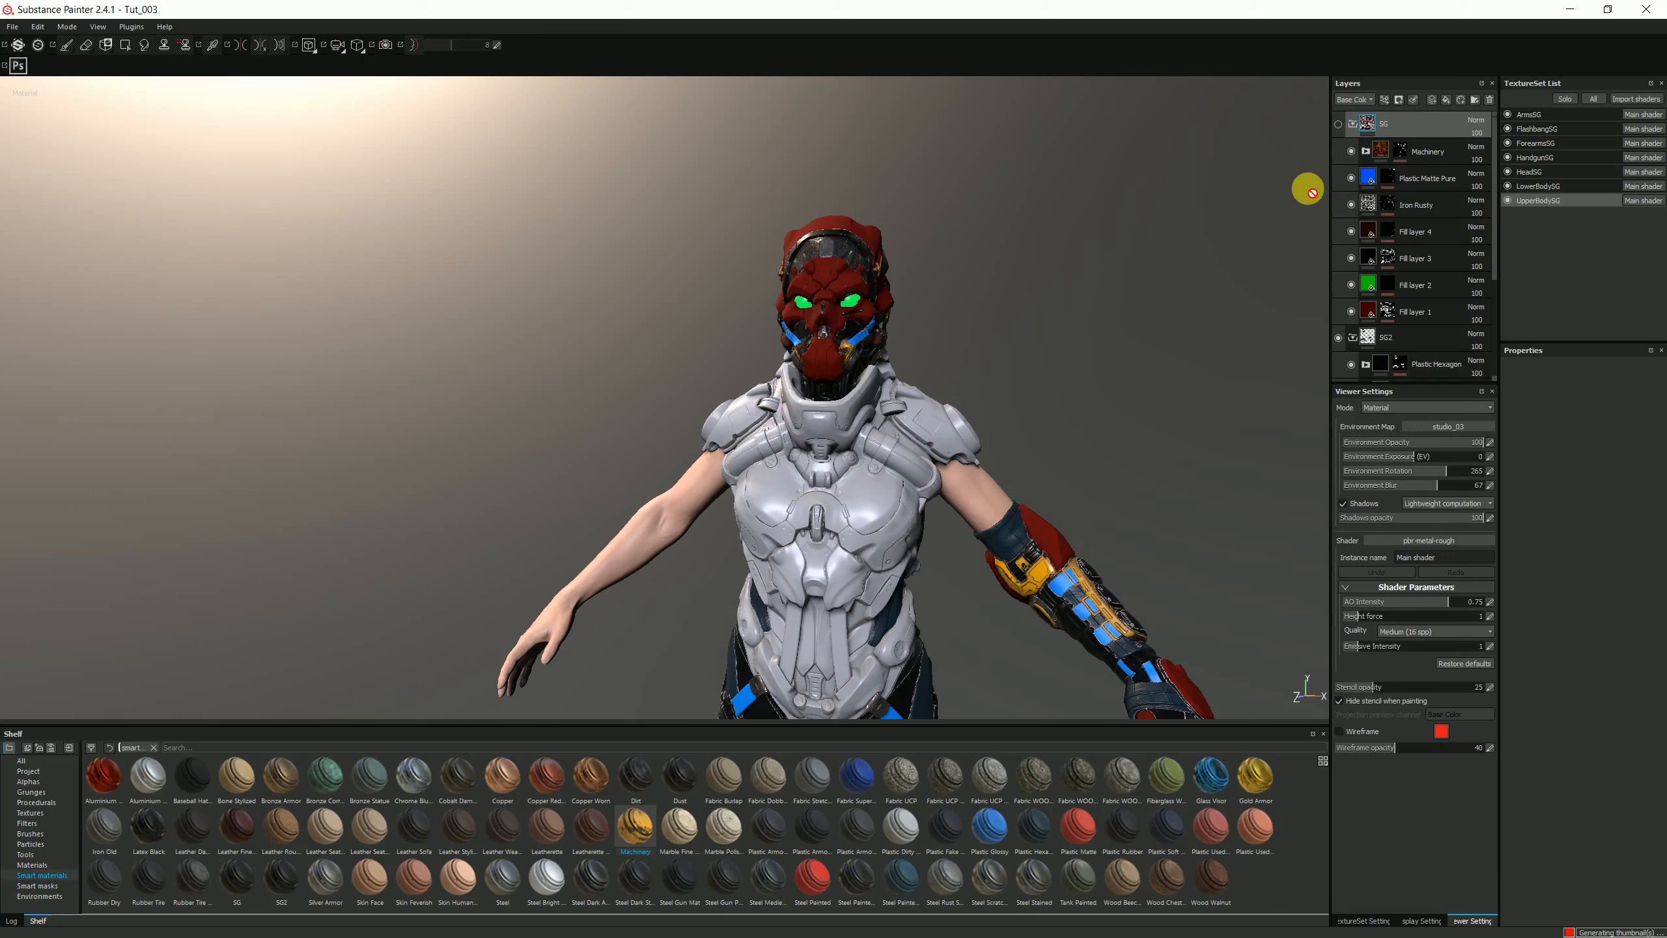
Expand the Machinery folder and make the parent SG folder visible on the upper body
{"action": "left_click", "coordinate": [1366, 151]}
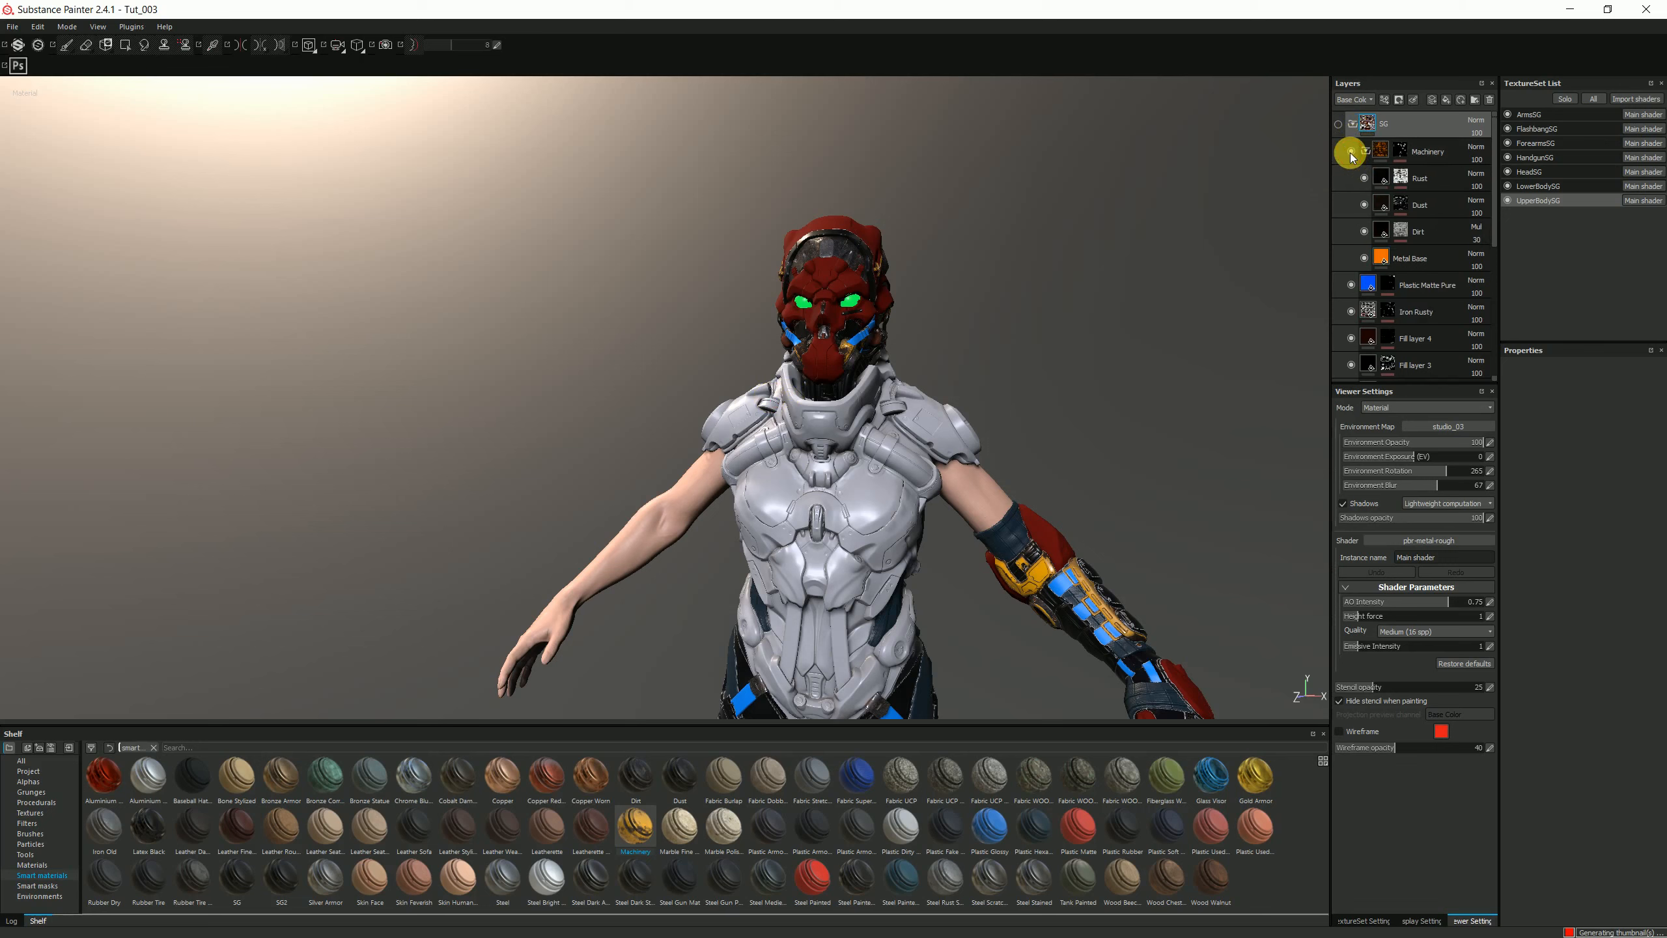
{"action": "left_click", "coordinate": [1338, 132]}
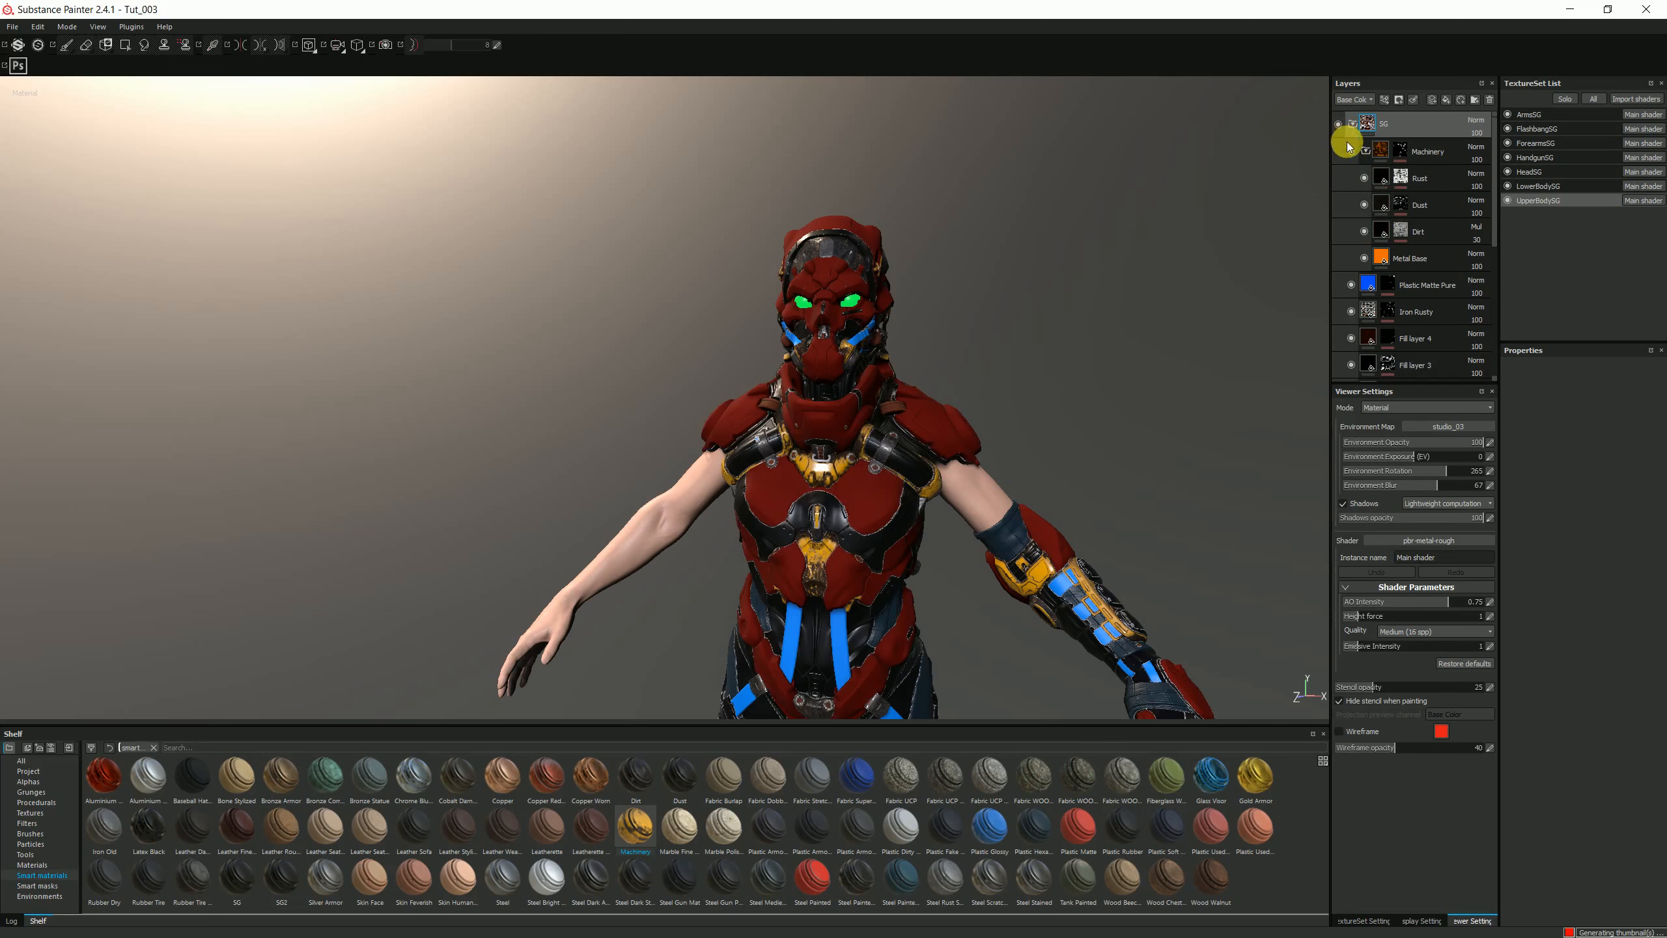
Toggle the Machinery folder's visibility to compare its effect, and inspect the colour selection on its mask
{"action": "left_click", "coordinate": [1351, 151]}
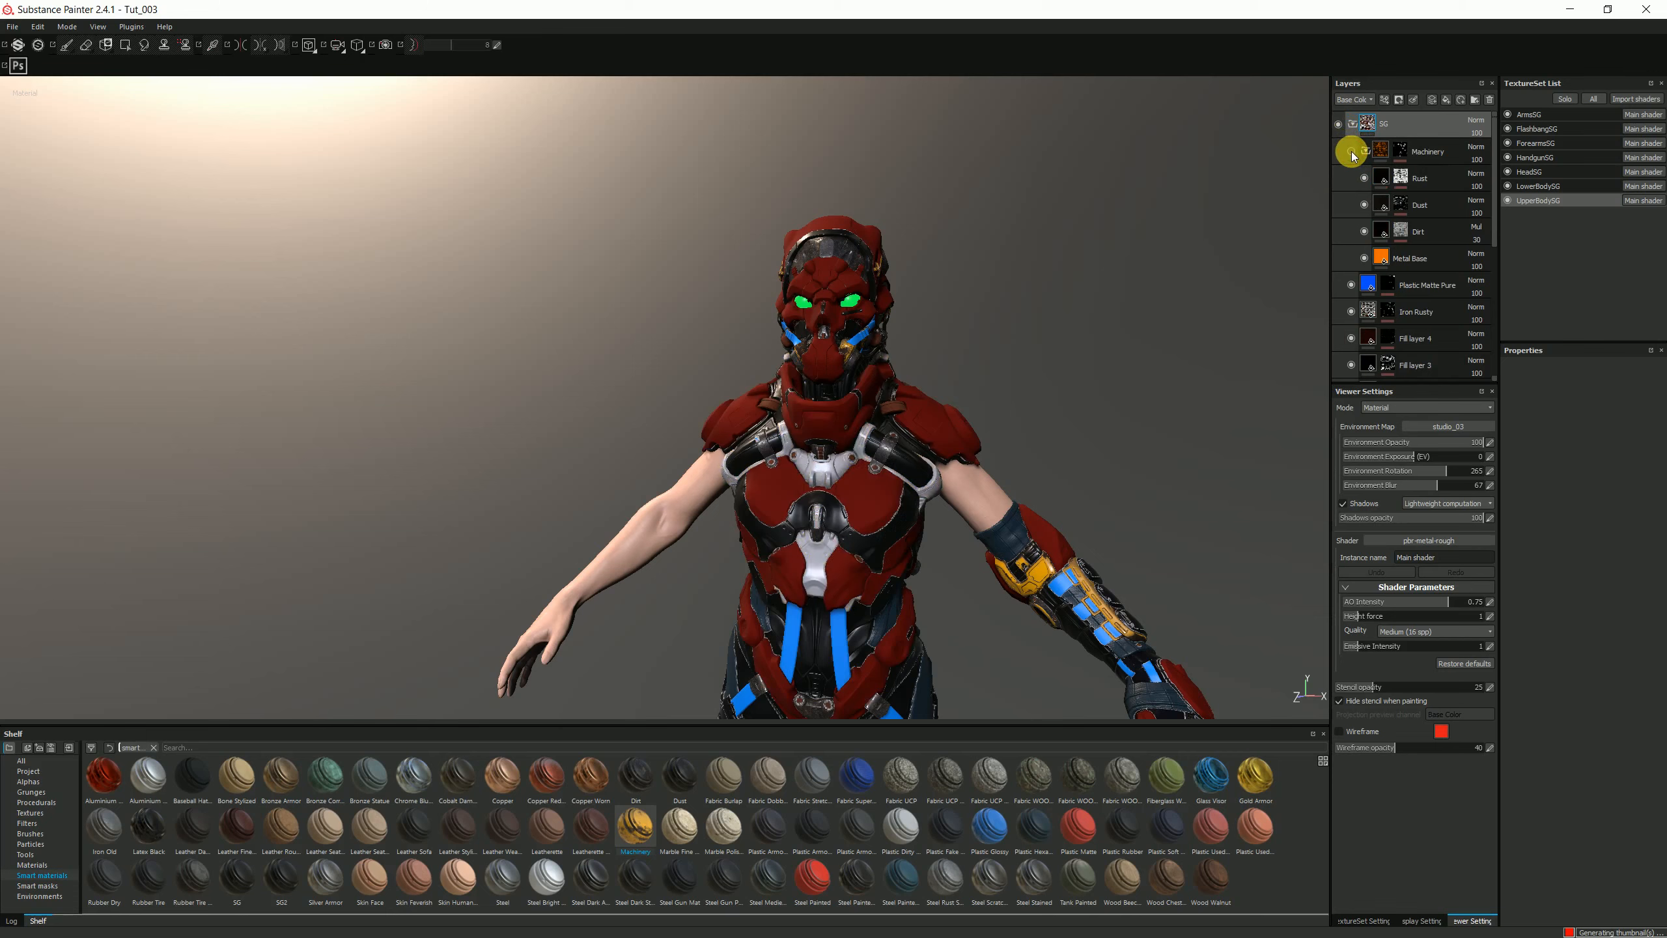
{"action": "left_click", "coordinate": [1351, 152]}
{"action": "left_click", "coordinate": [1351, 151]}
{"action": "left_click", "coordinate": [1351, 152]}
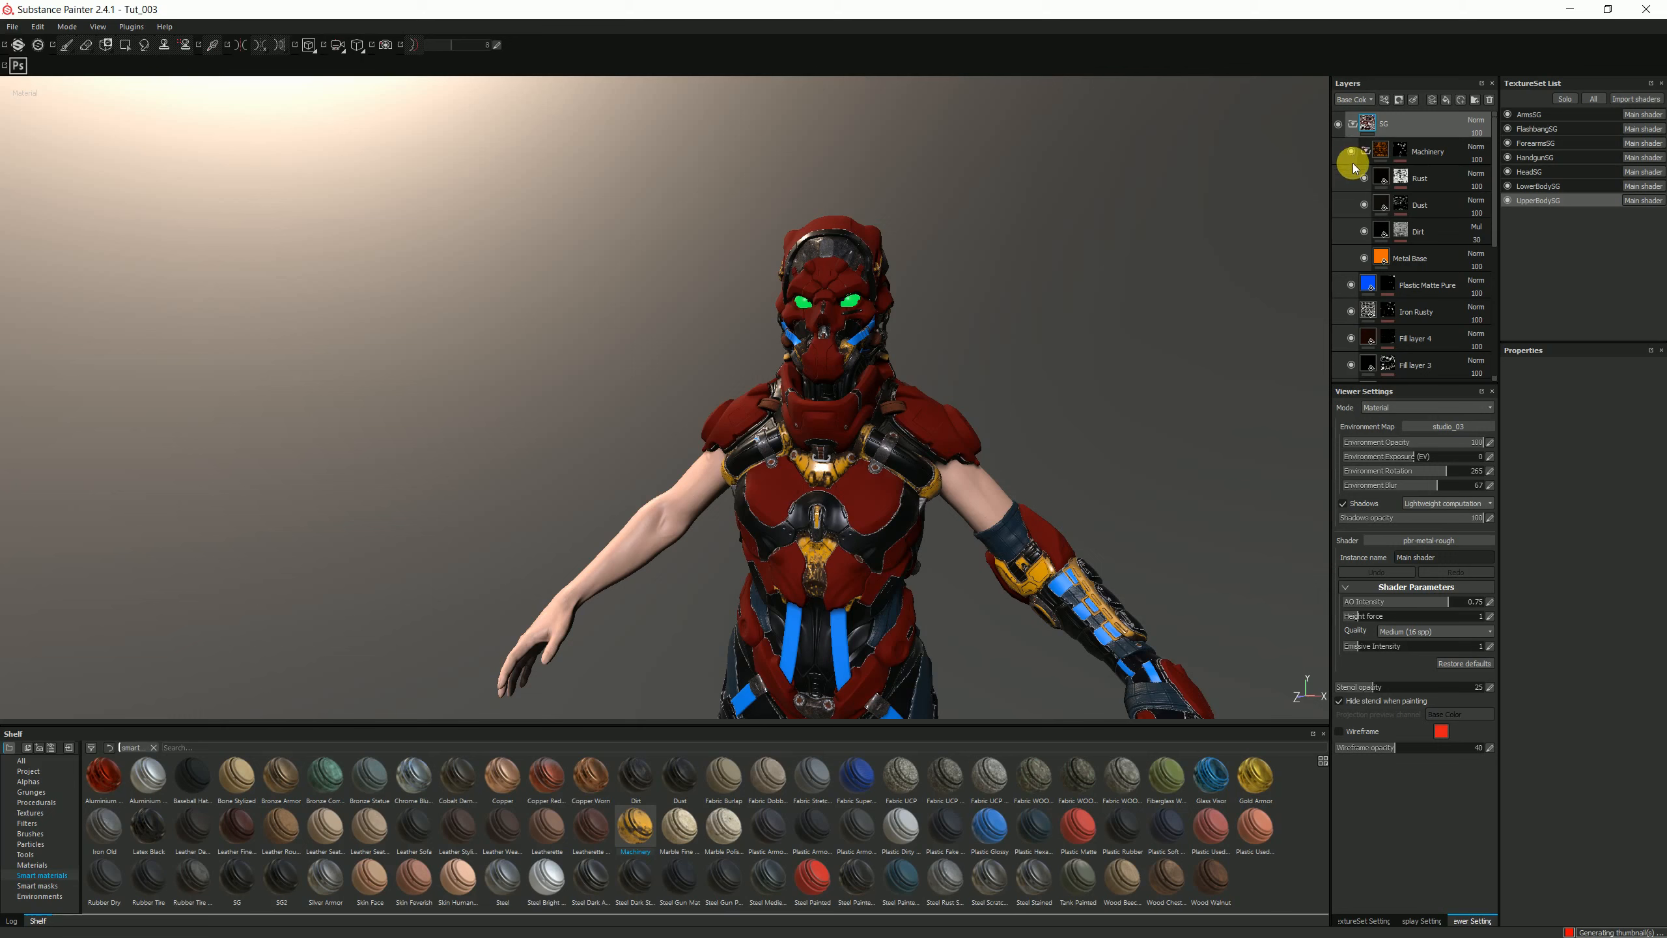
{"action": "left_click", "coordinate": [1400, 153]}
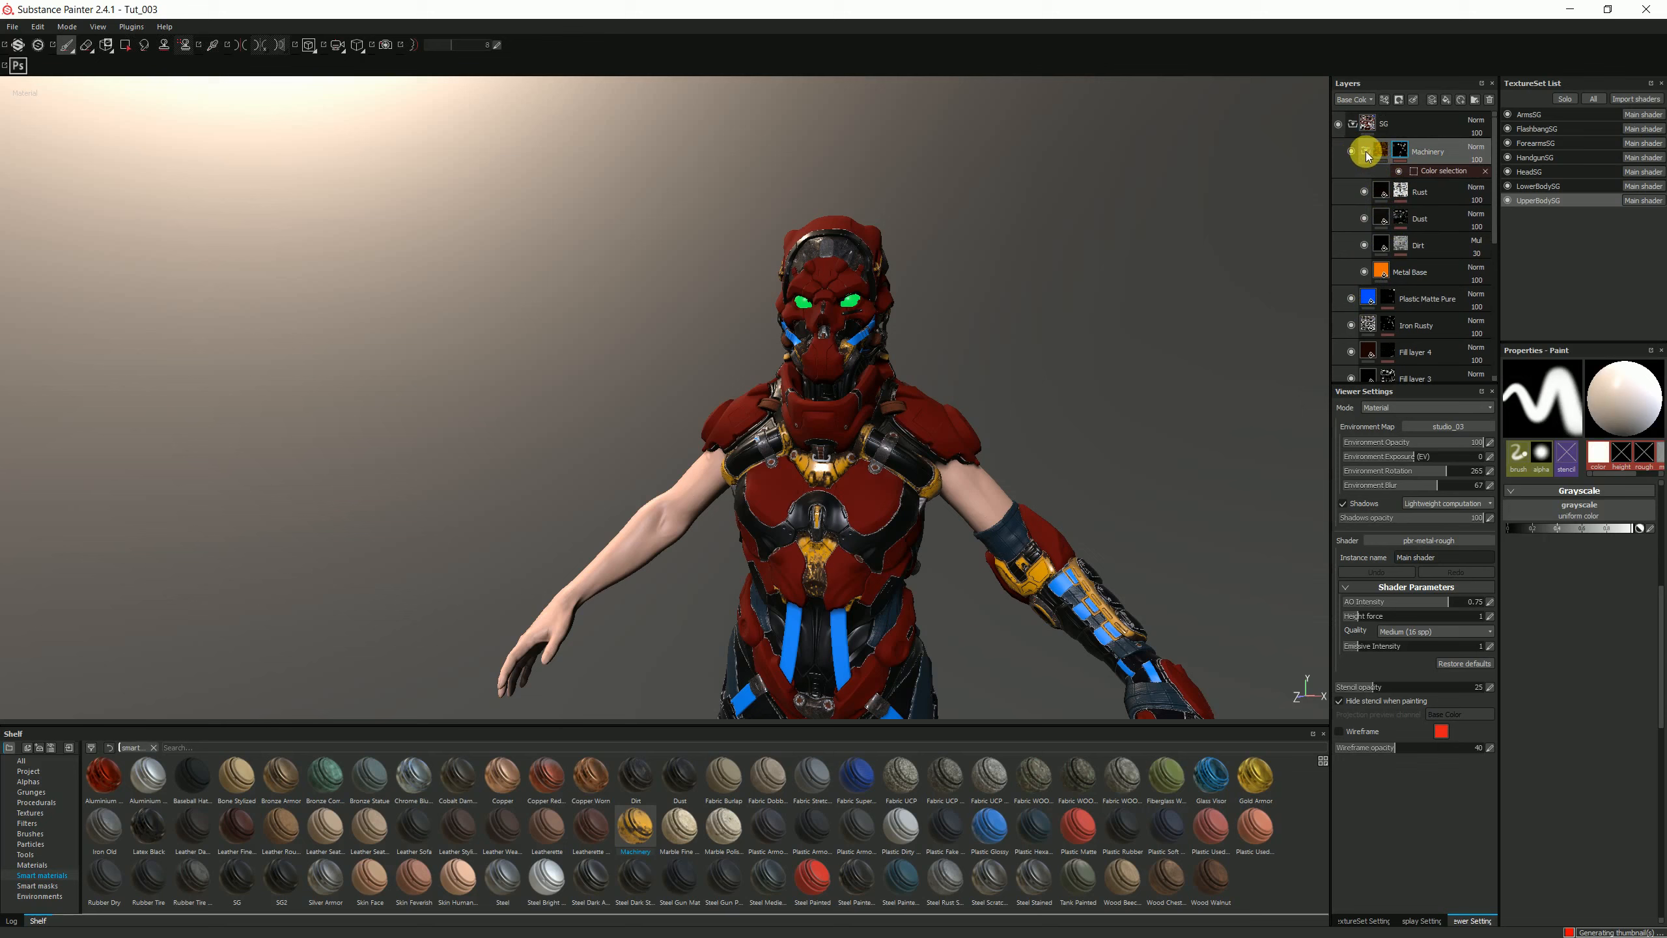
{"action": "left_click", "coordinate": [1379, 153]}
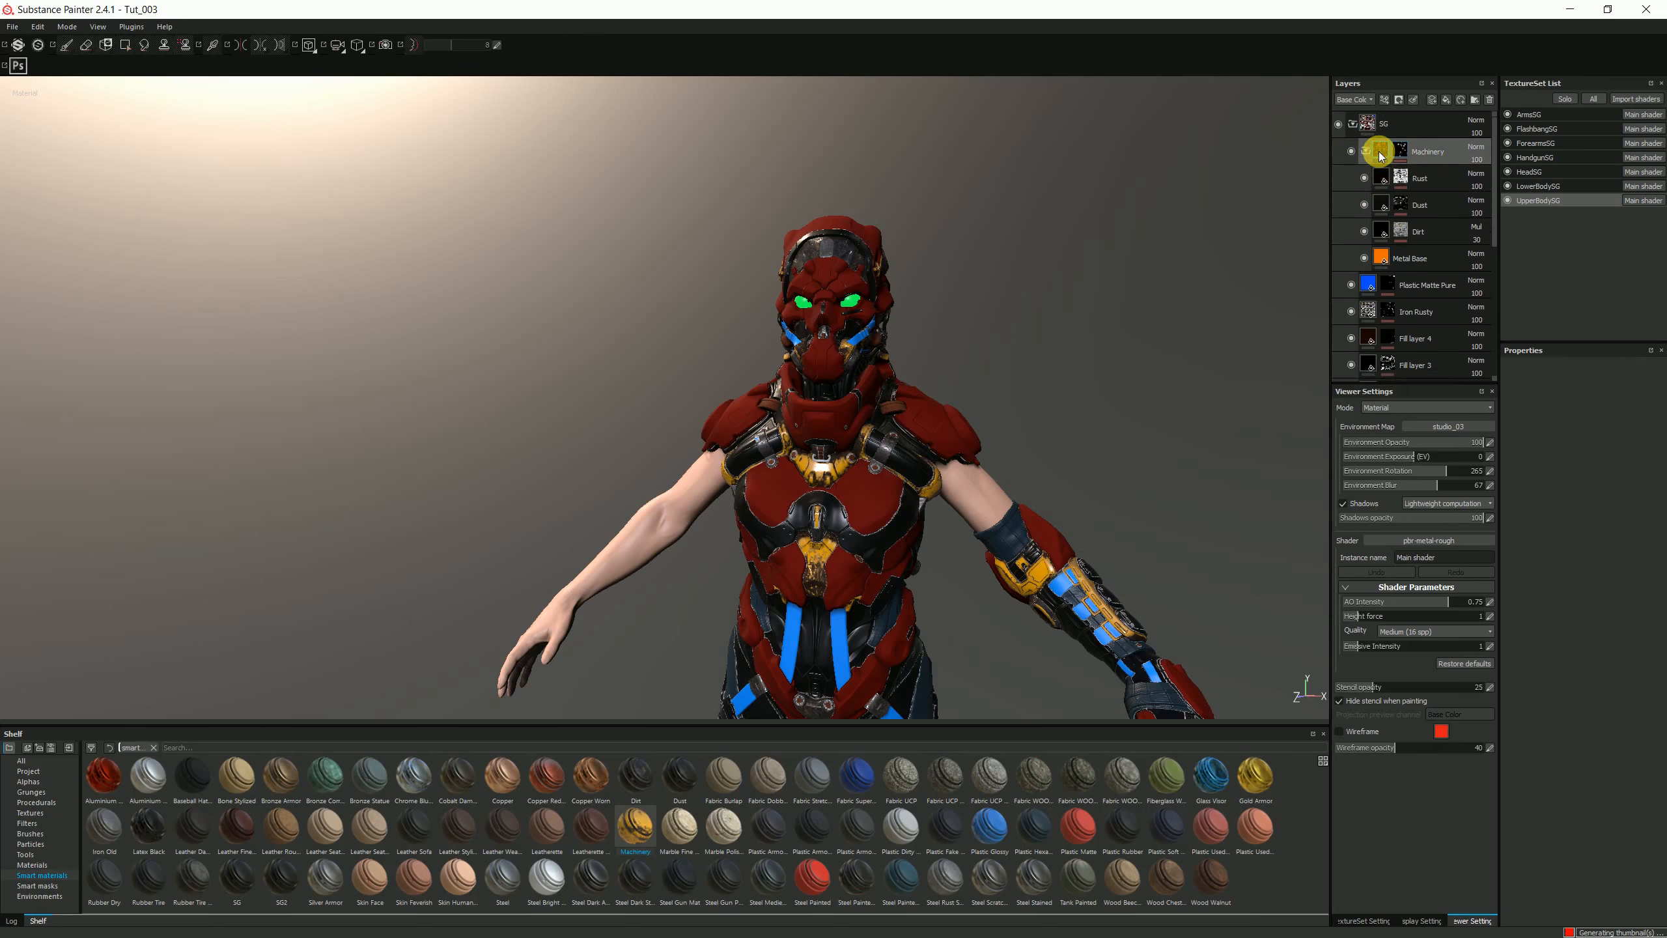
Hide the Dirt, Dust and Rust layers inside the Machinery folder
{"action": "left_click", "coordinate": [1364, 232]}
{"action": "left_click", "coordinate": [1364, 204]}
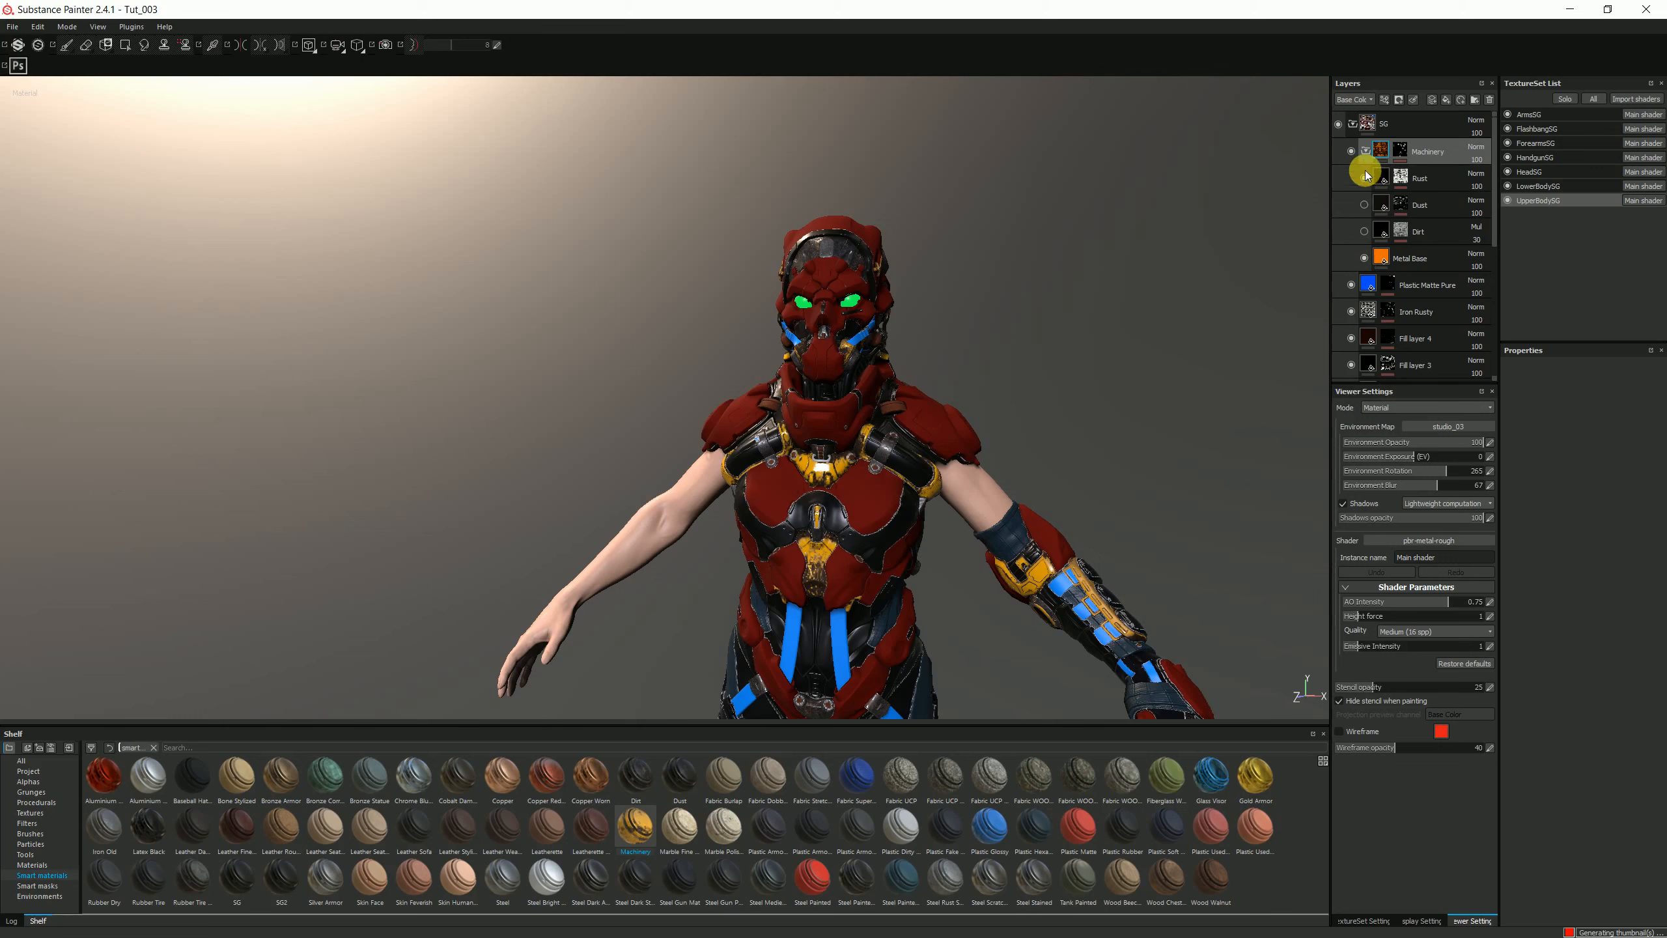
{"action": "left_click", "coordinate": [1364, 178]}
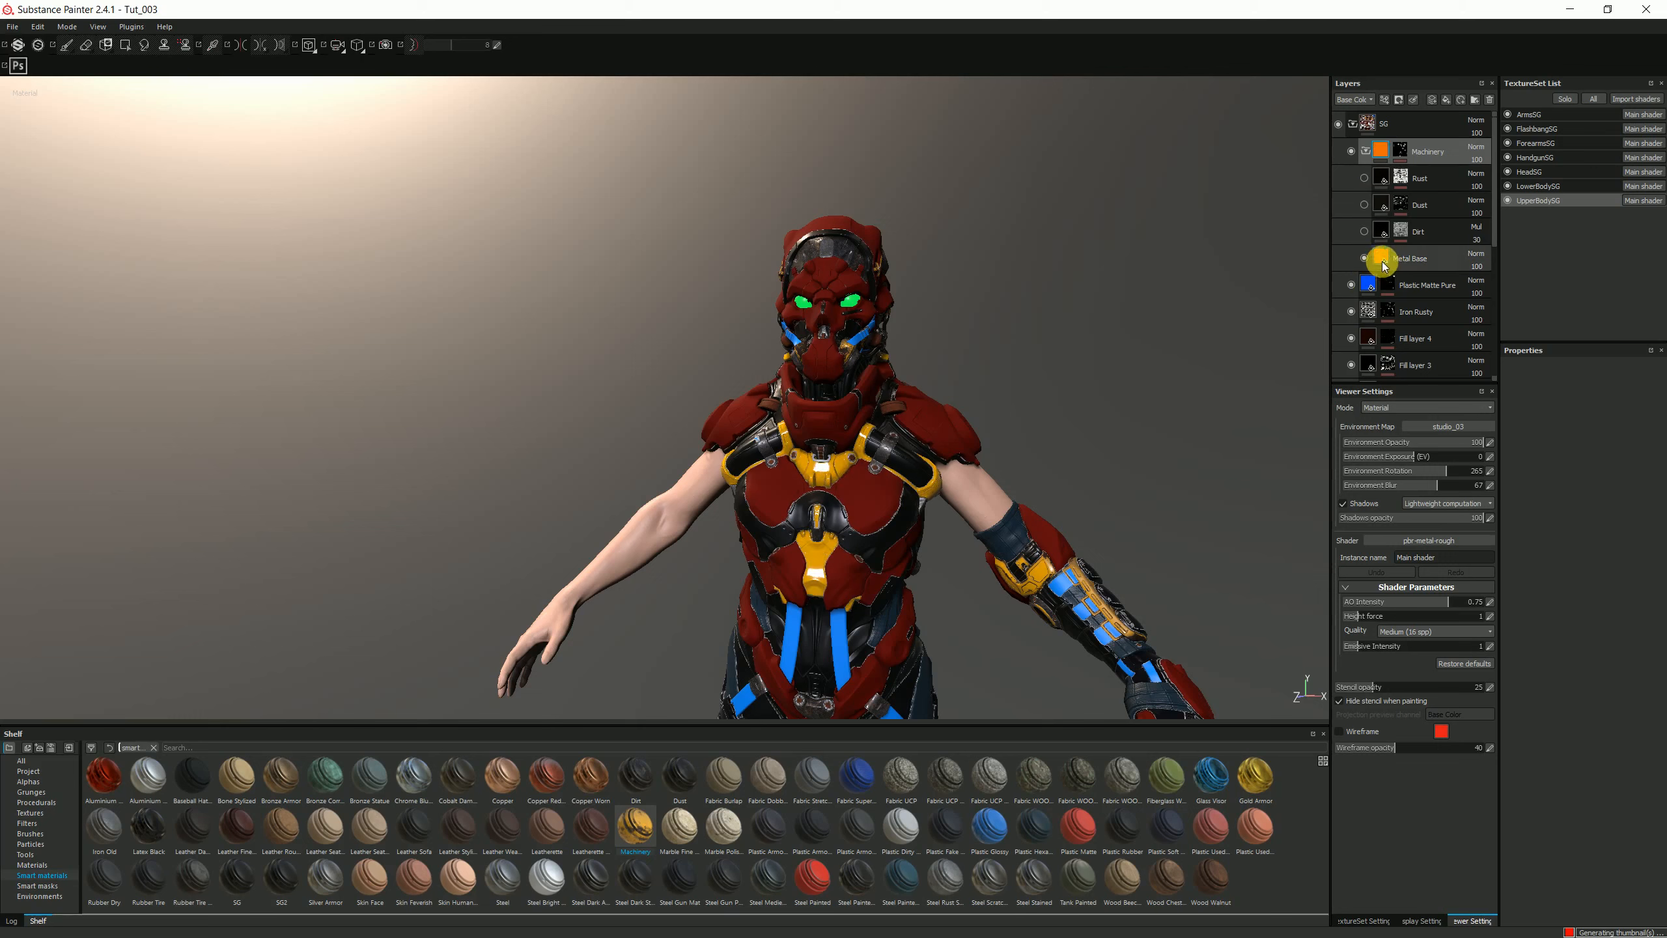
Select the Metal Base layer and examine its fill properties and look on the chest armour
{"action": "mouse_move", "coordinate": [1387, 261]}
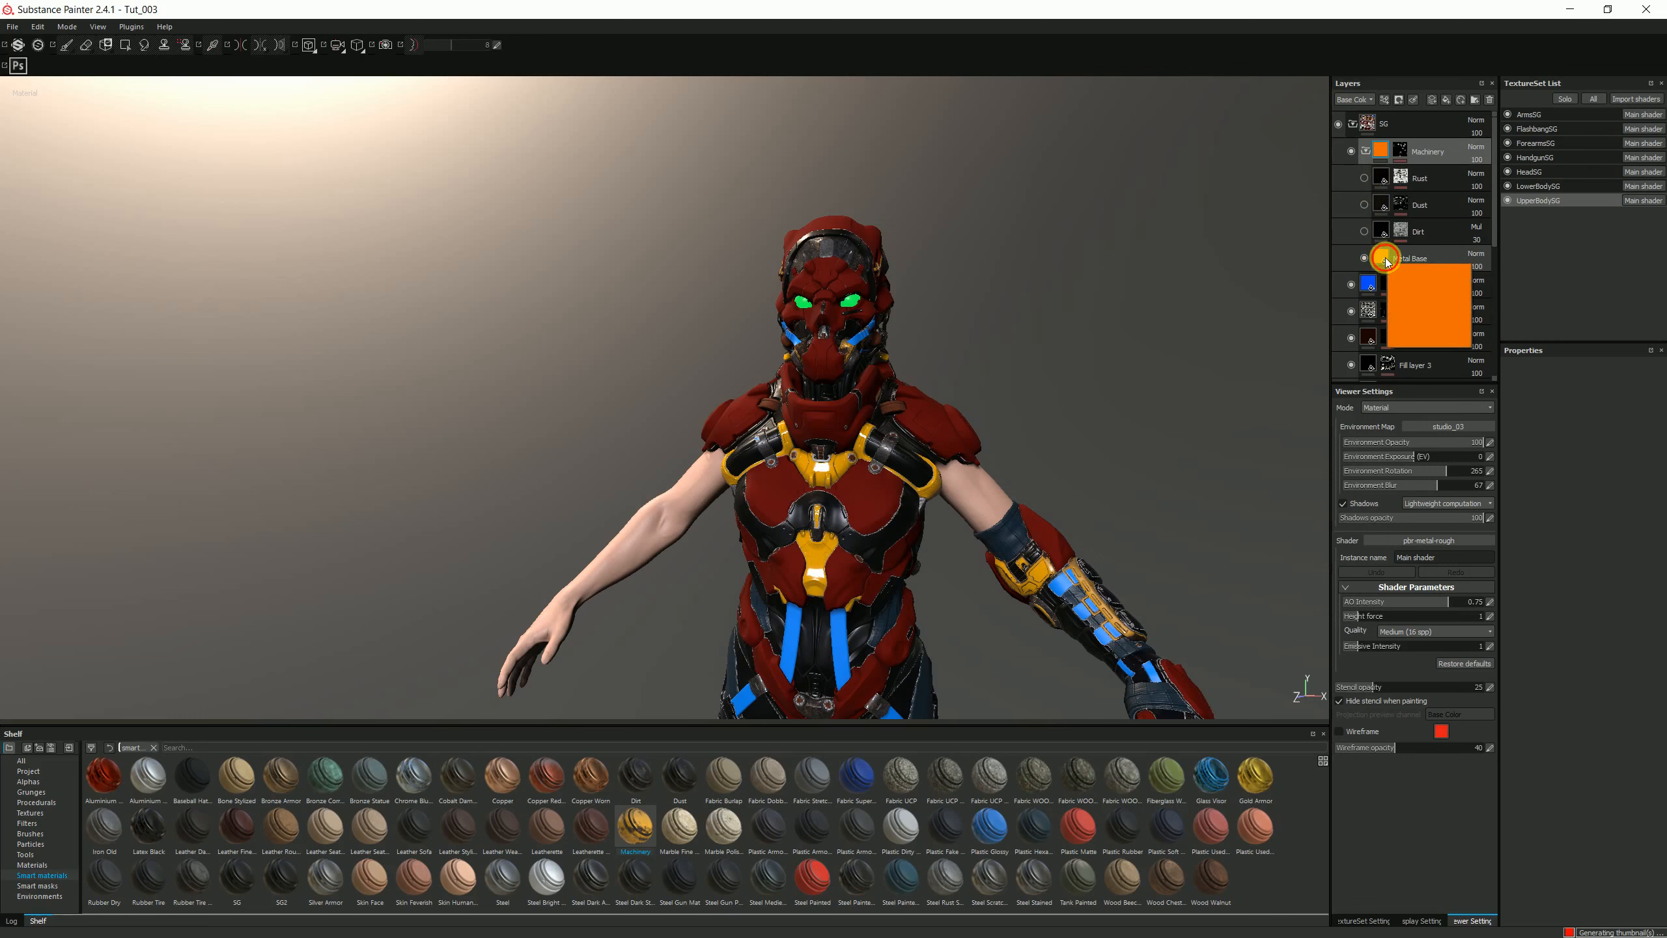
{"action": "left_click", "coordinate": [1386, 260]}
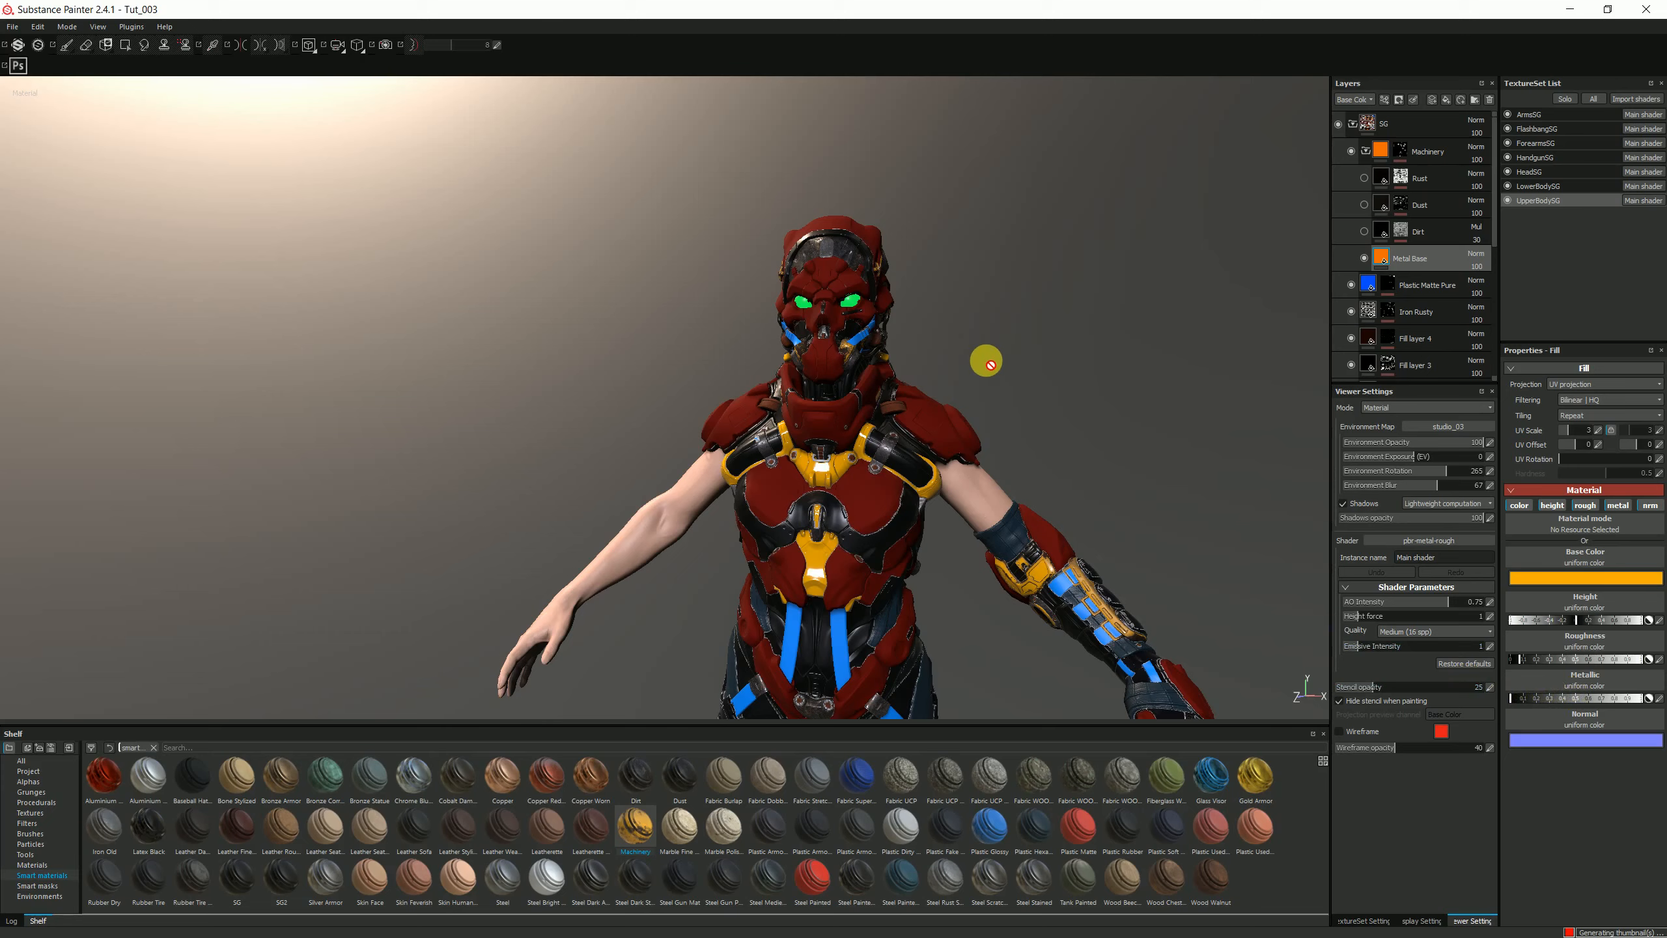
{"action": "left_click_drag", "start_coordinate": [1023, 362], "coordinate": [1161, 359], "text": "alt"}
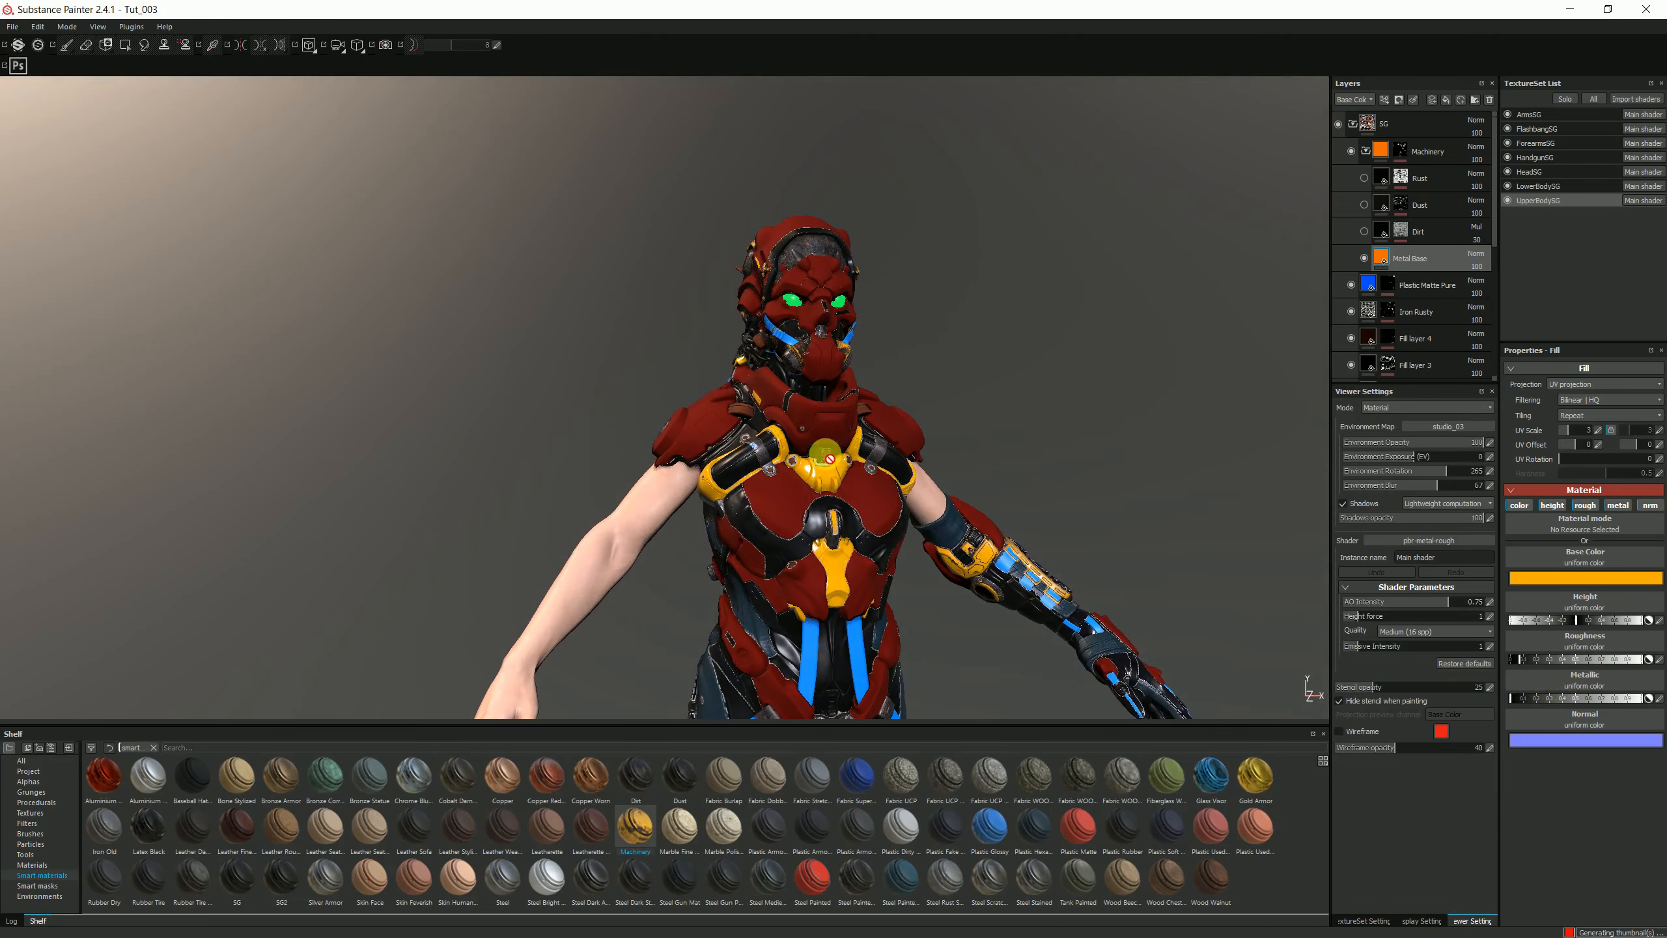
{"action": "scroll", "coordinate": [828, 460], "scroll_direction": "up", "scroll_amount": 5}
{"action": "scroll", "coordinate": [831, 473], "scroll_direction": "down", "scroll_amount": 5}
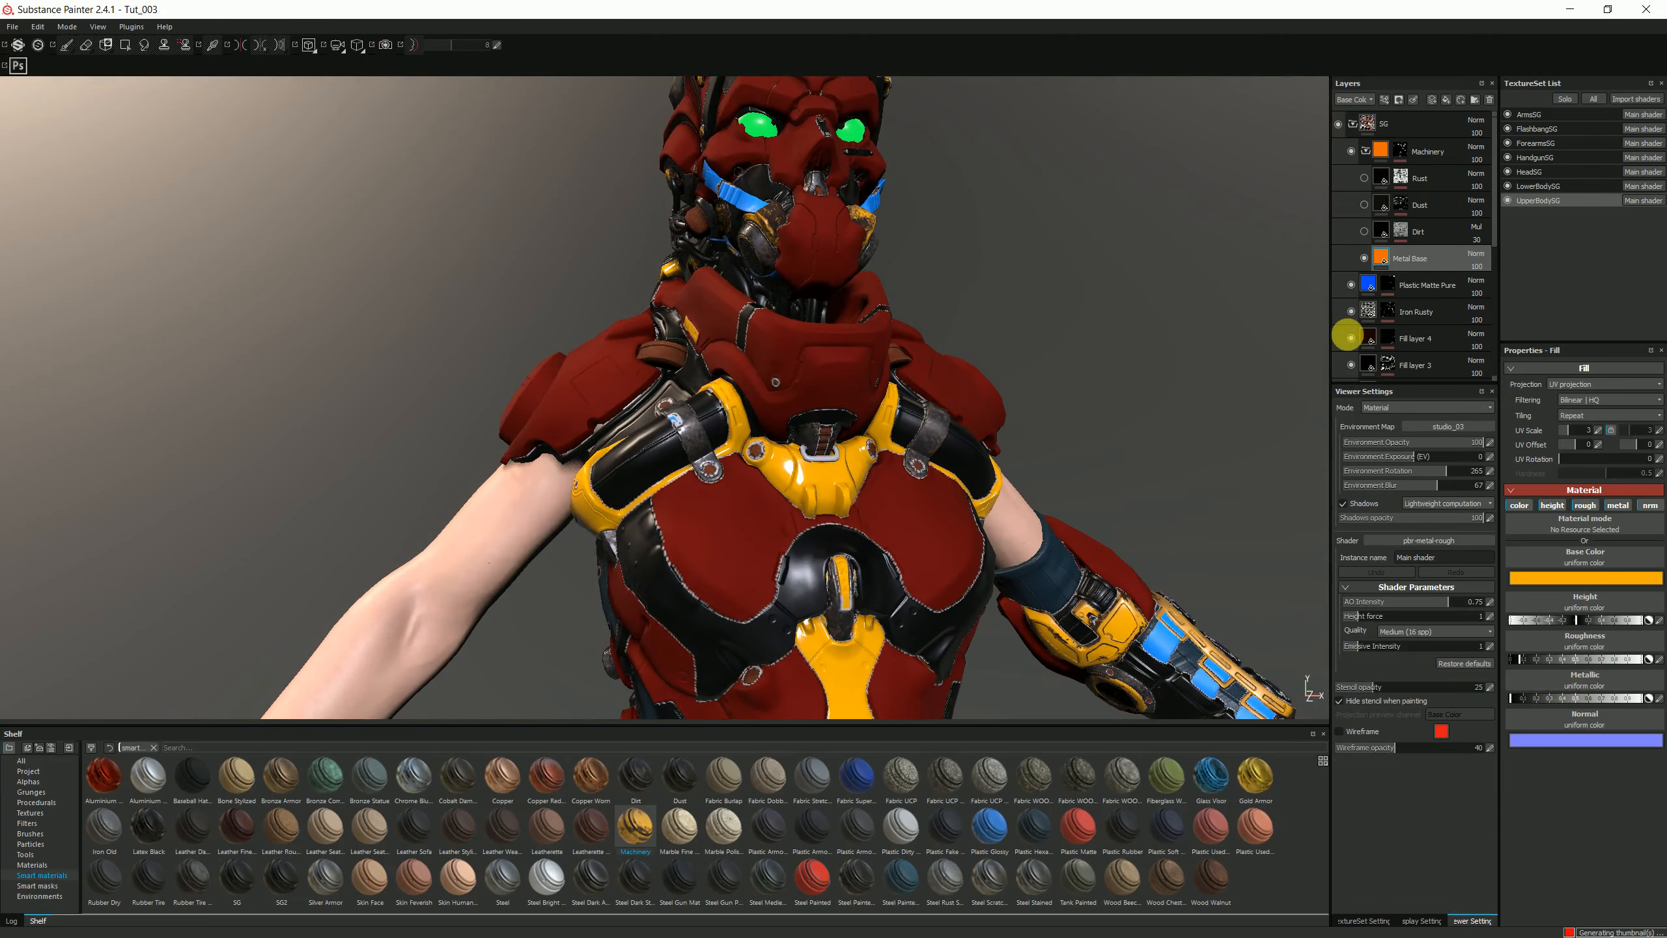
Show the Dirt layer with its mask selected, and widen the layer stack so its mask effect is readable
{"action": "left_click", "coordinate": [1381, 233]}
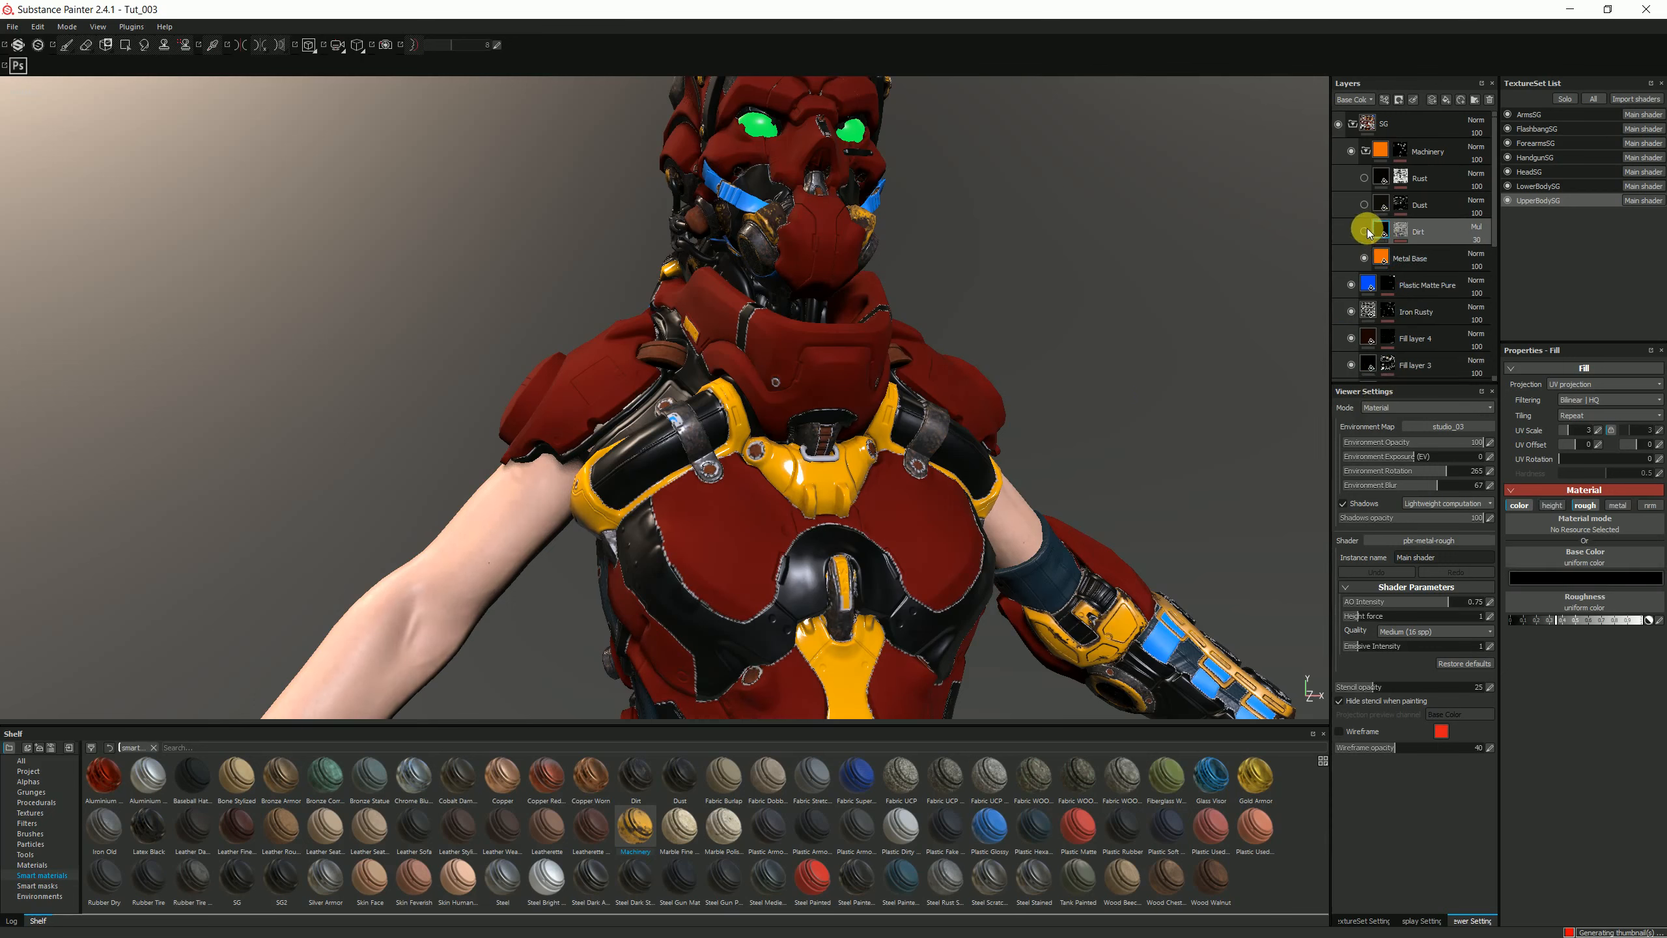
{"action": "left_click", "coordinate": [1402, 233]}
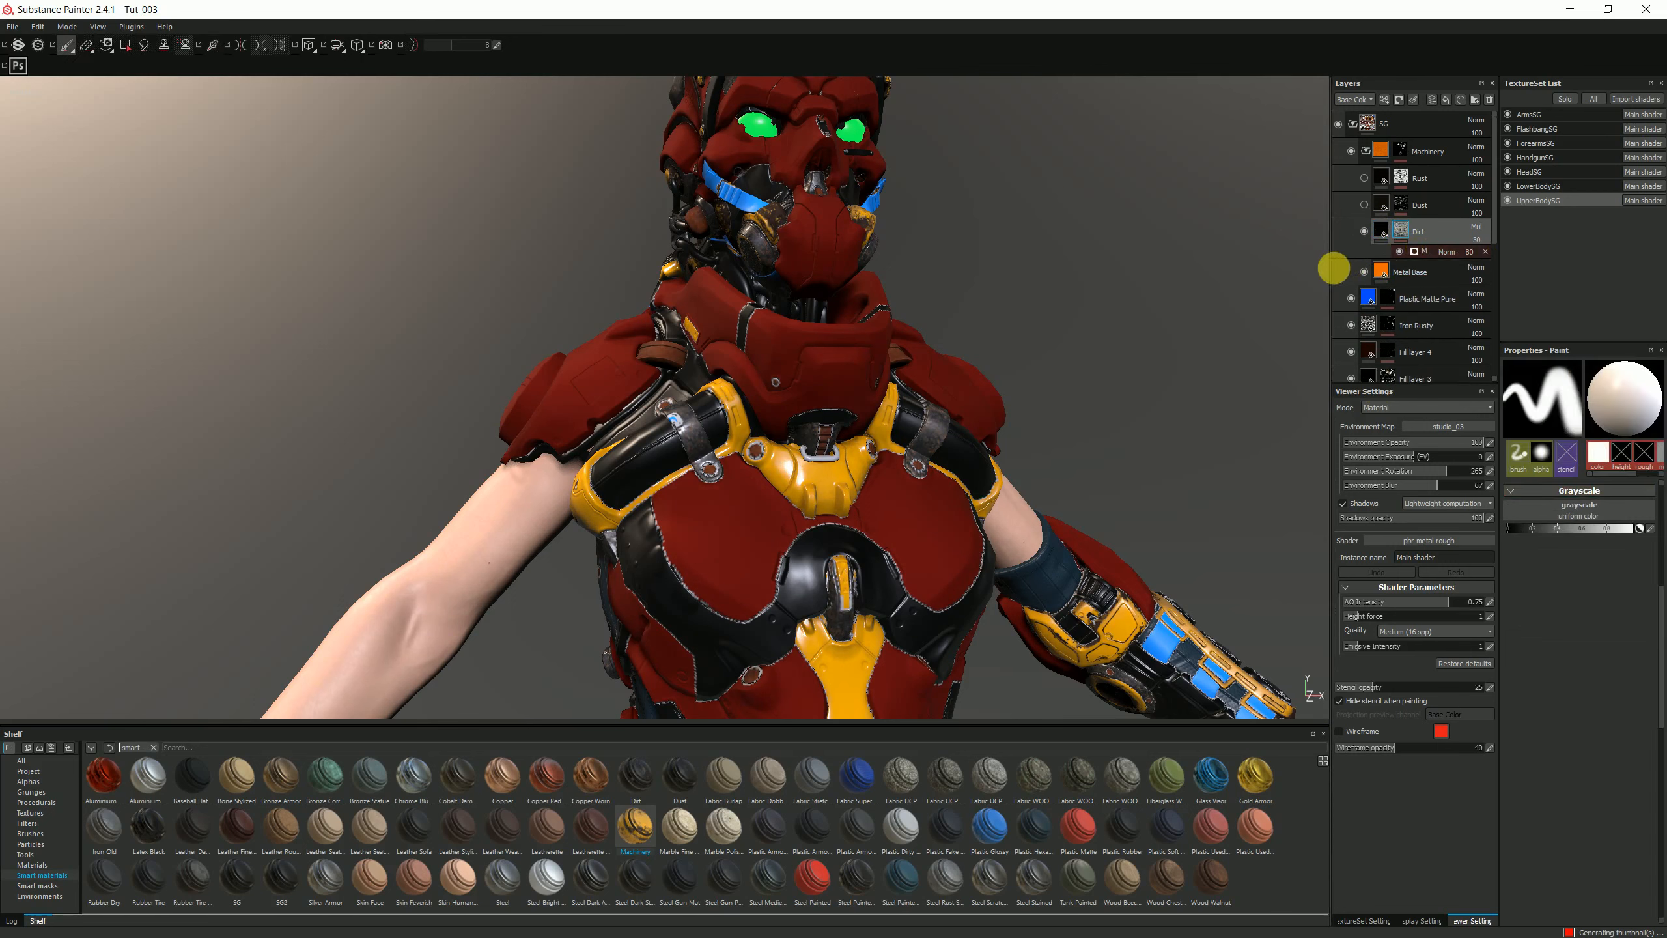
{"action": "left_click_drag", "start_coordinate": [1330, 271], "coordinate": [1172, 282]}
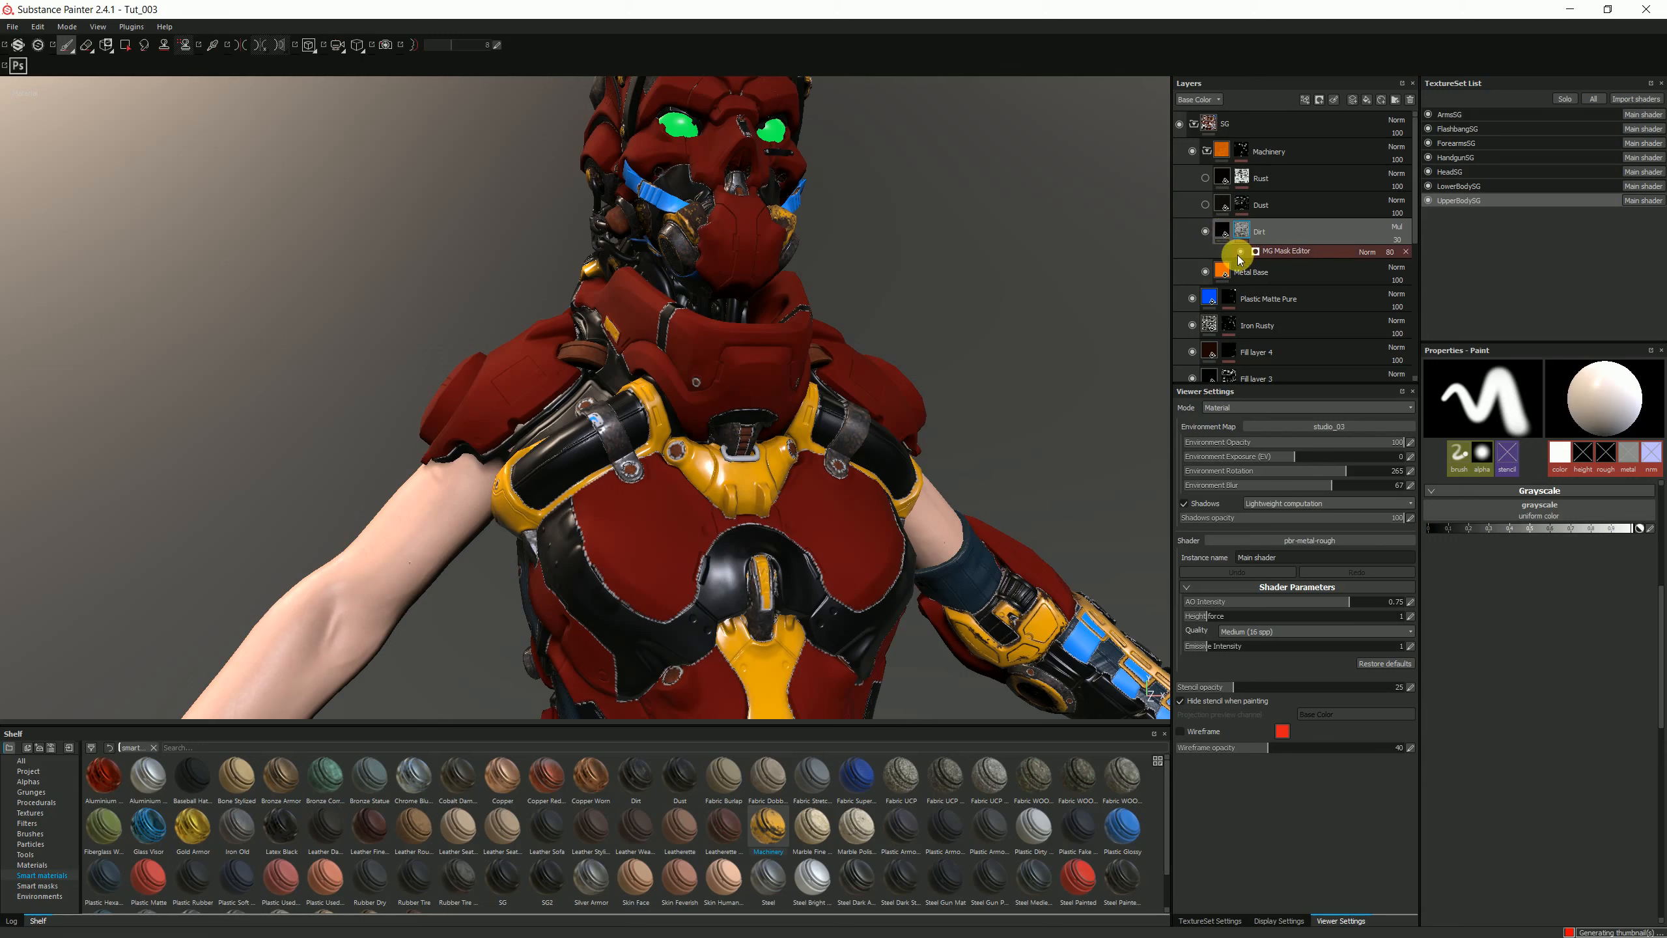
{"action": "mouse_move", "coordinate": [1242, 235]}
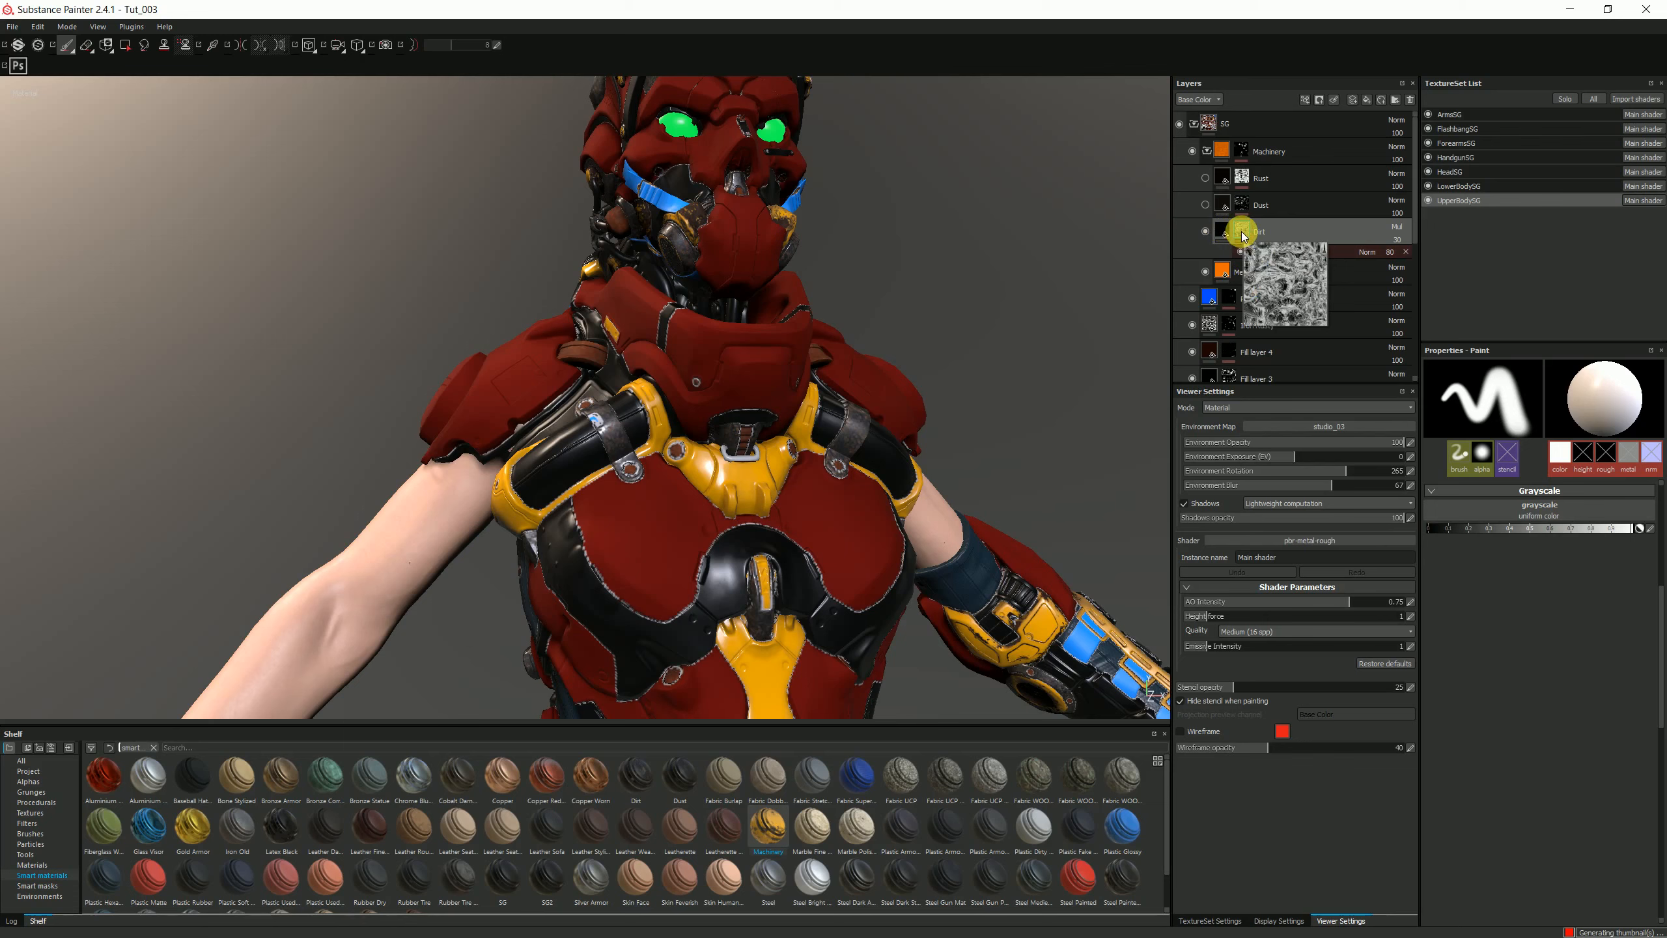
Load the Dirt 03 grunge as the brush alpha for painting on the Dirt layer's mask
{"action": "left_click", "coordinate": [31, 791]}
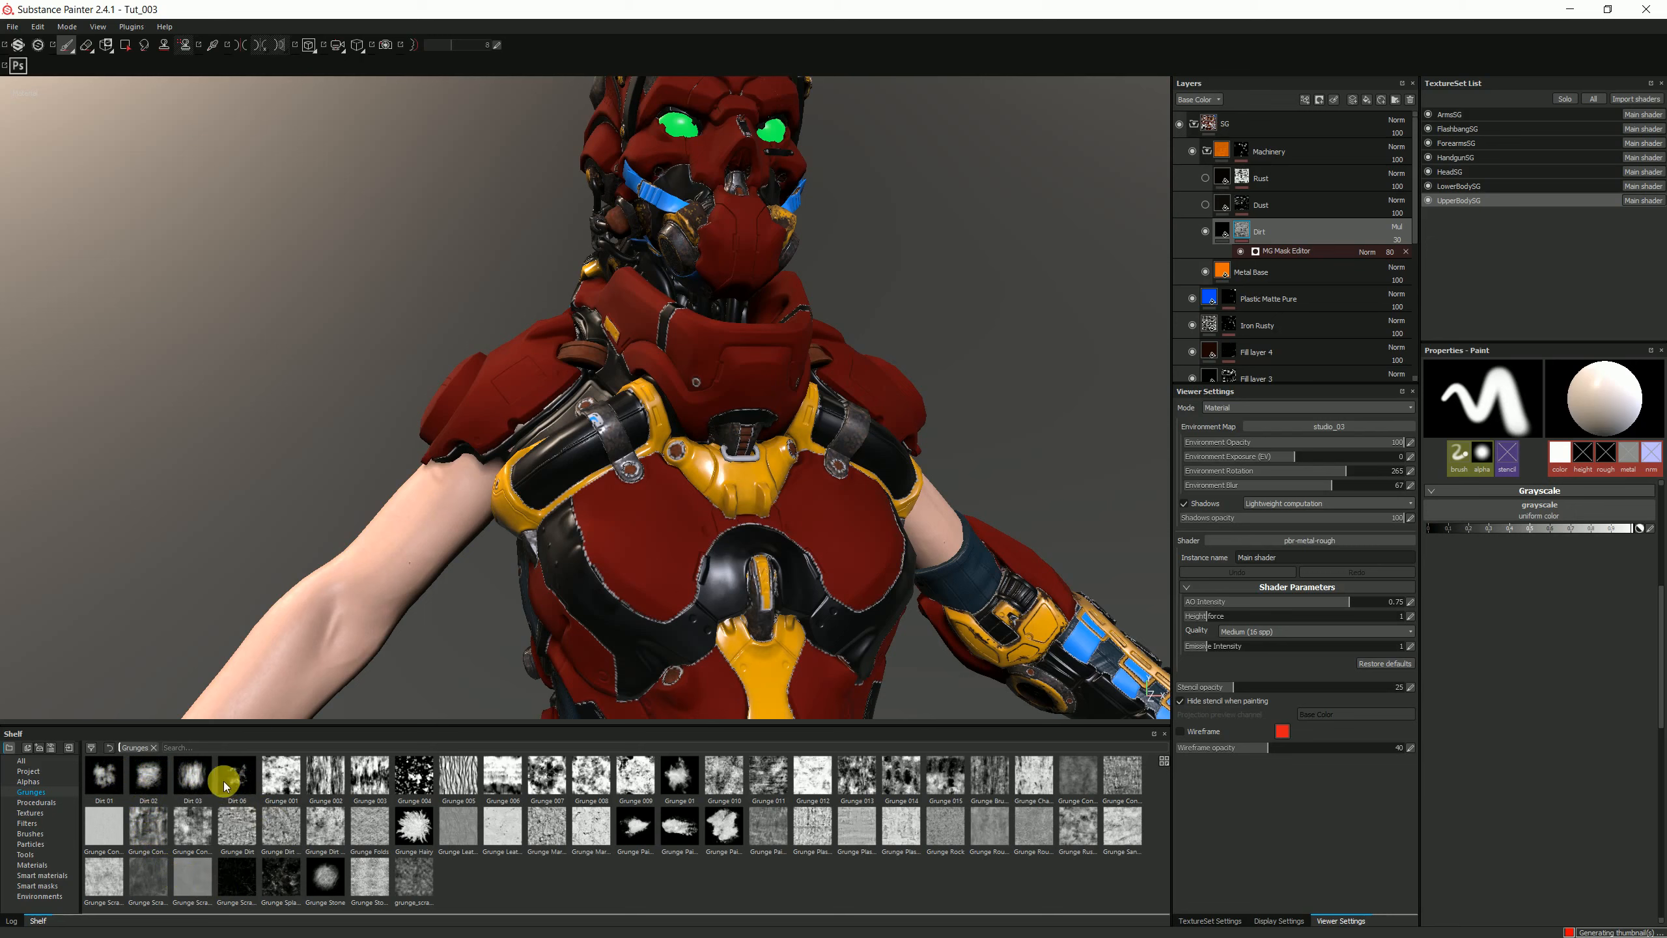
{"action": "left_click", "coordinate": [191, 776]}
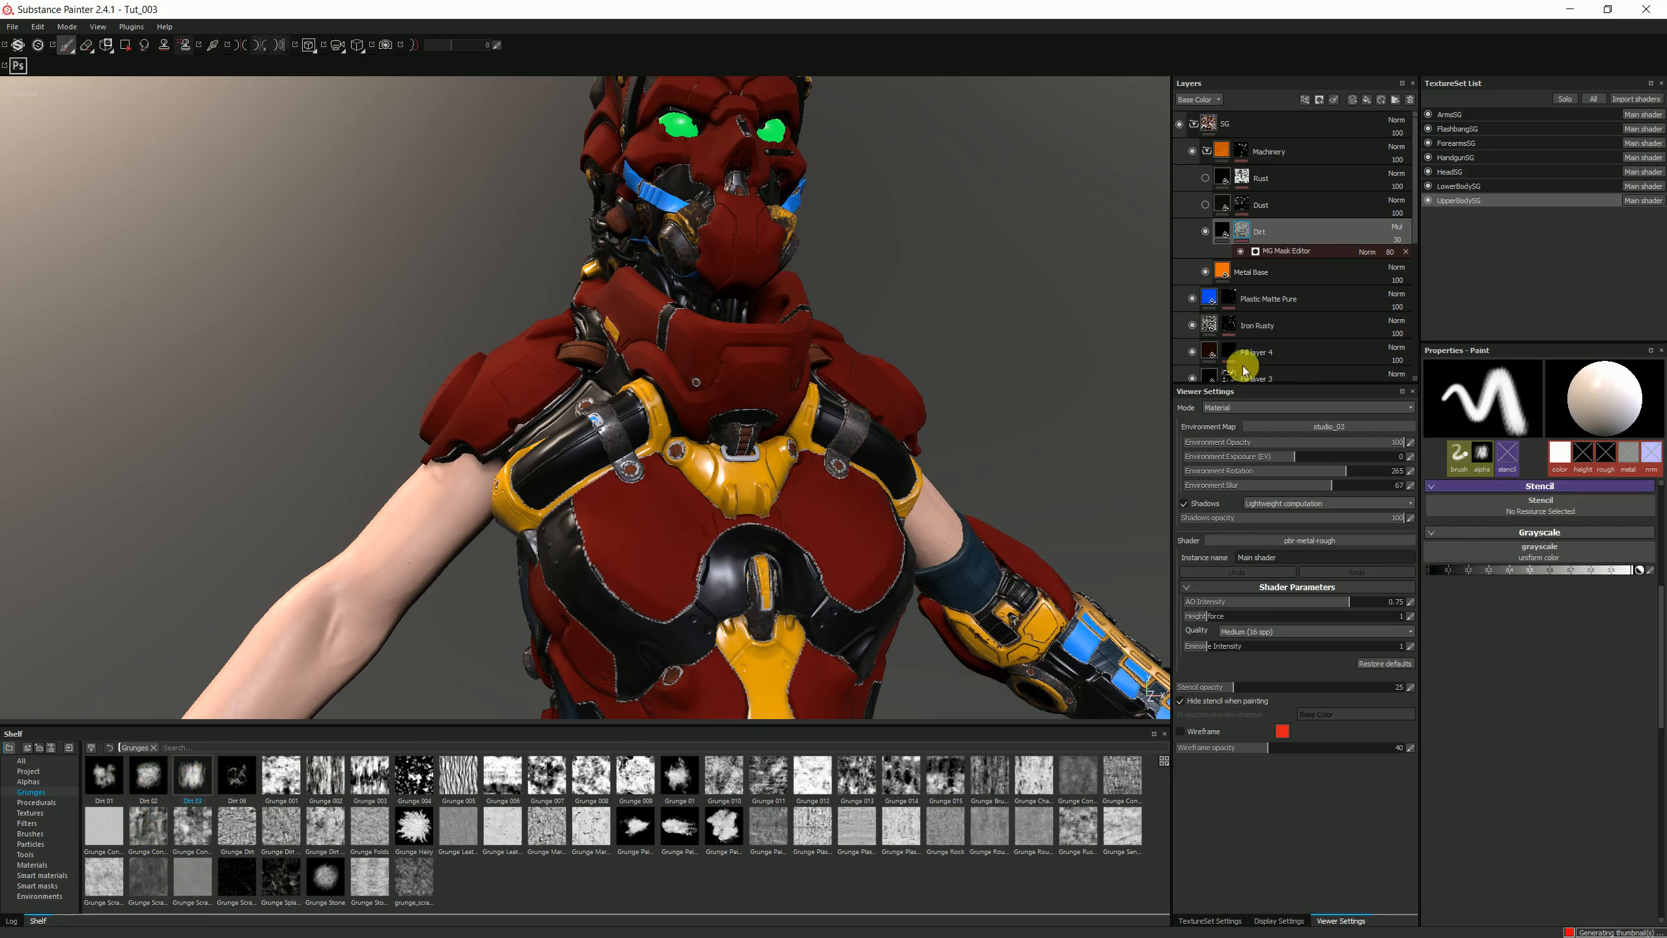
{"action": "left_click", "coordinate": [1241, 231]}
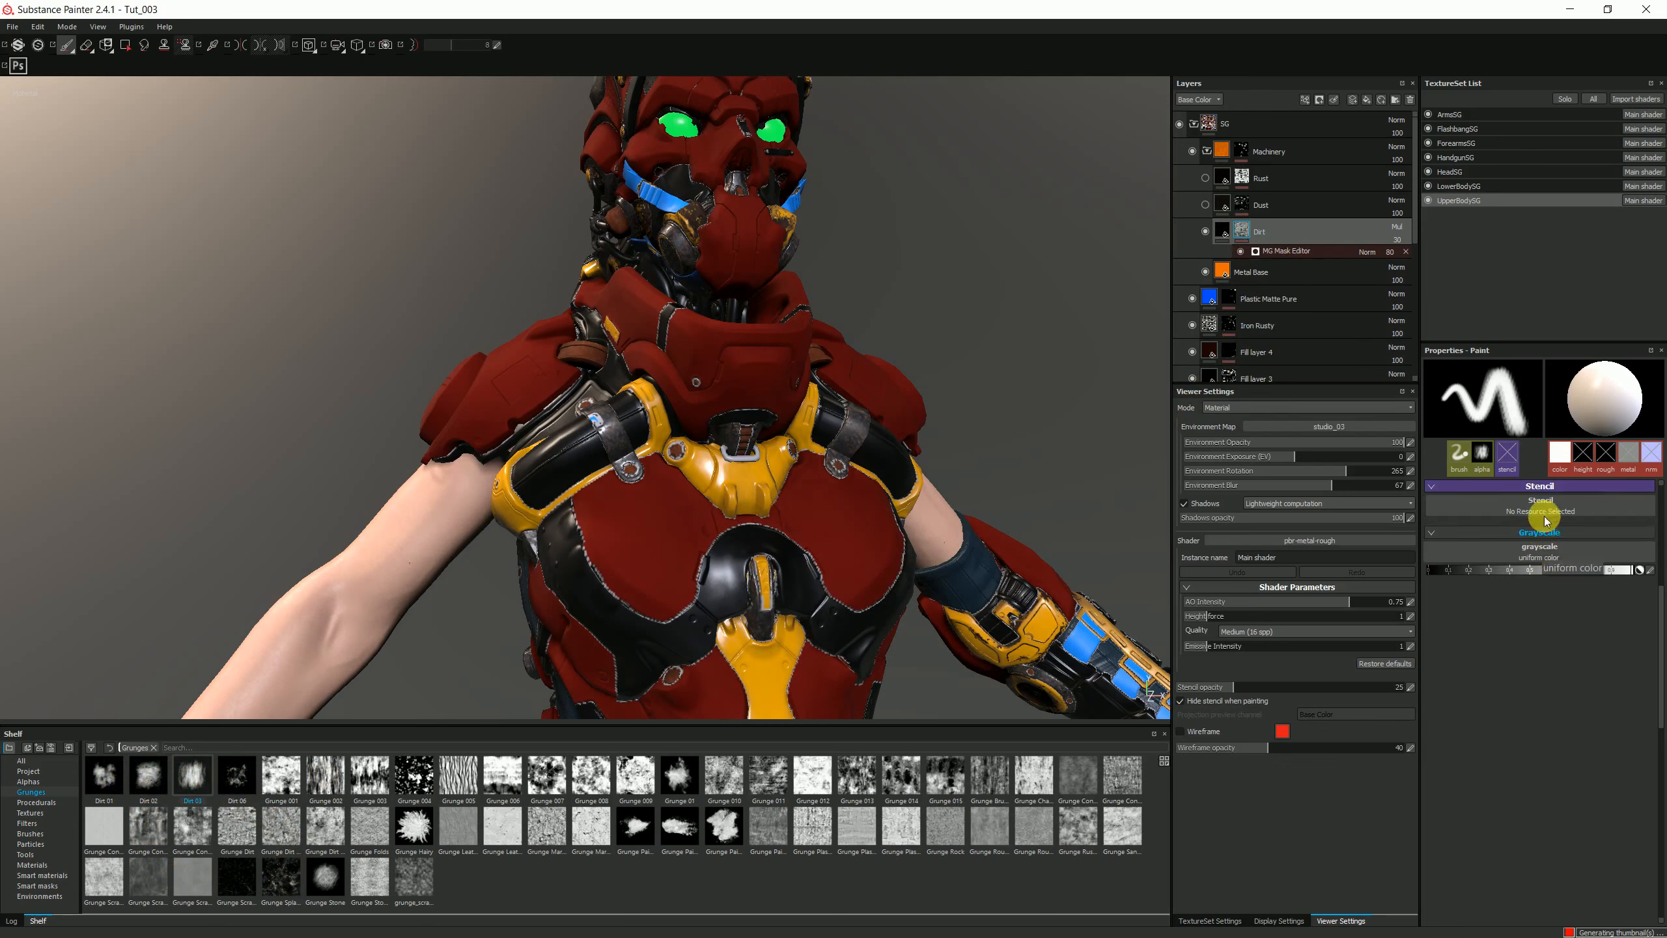
{"action": "mouse_move", "coordinate": [1483, 453]}
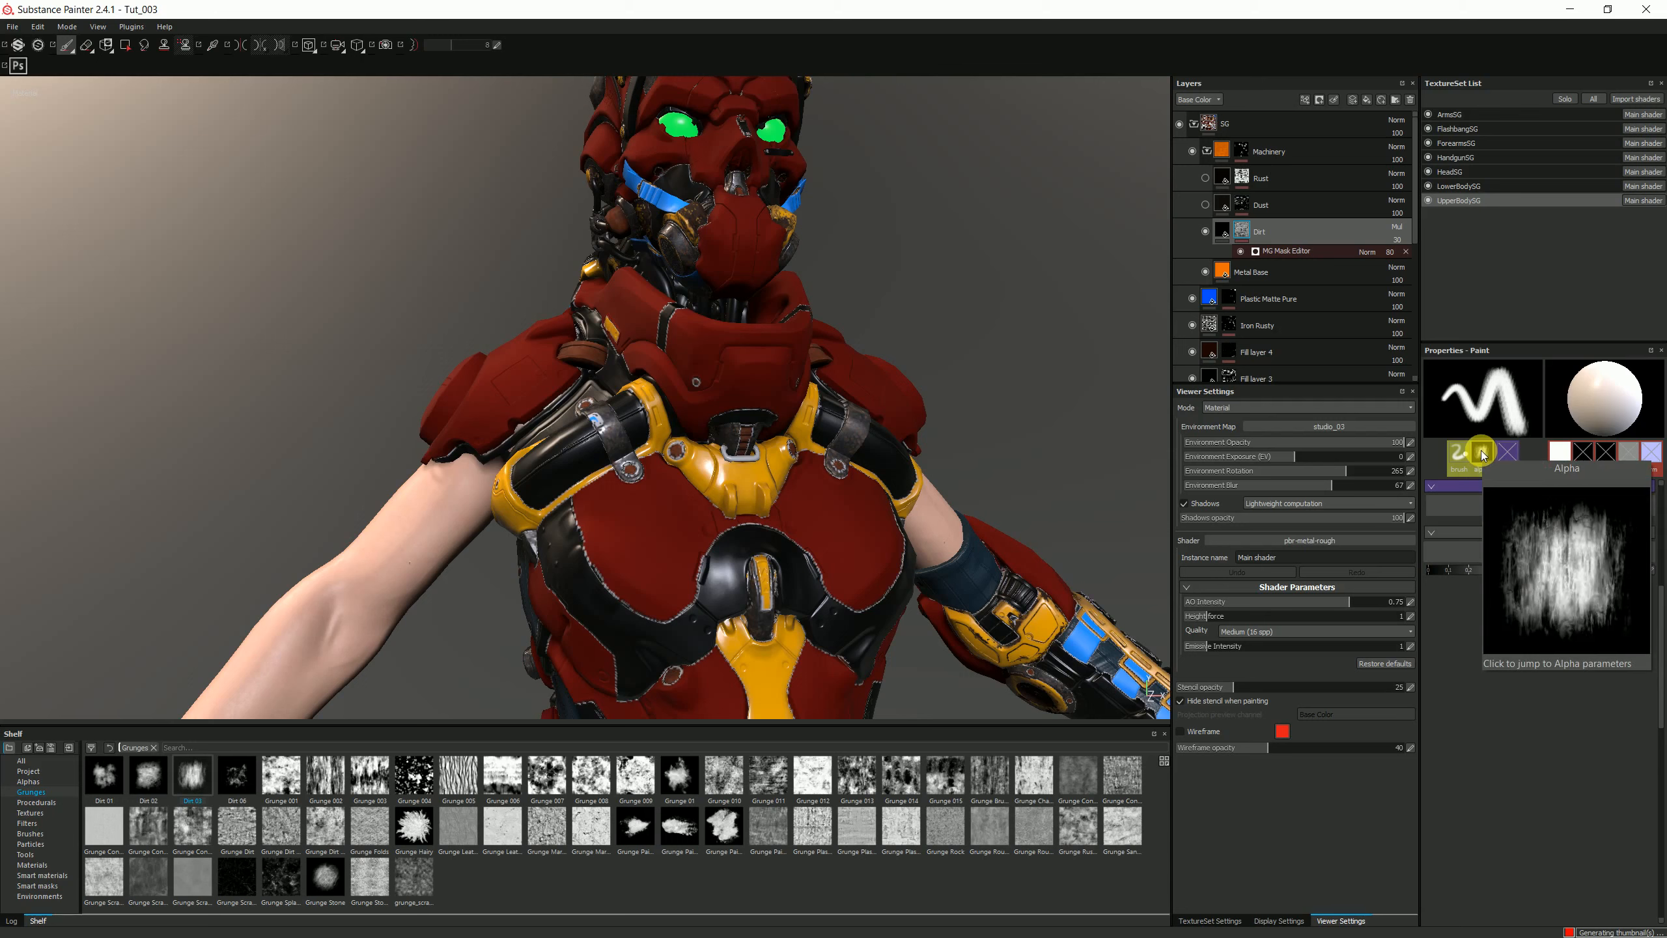
Open the MG Mask Editor generator on the Dirt mask and toggle it to compare its effect
{"action": "left_click", "coordinate": [1283, 253]}
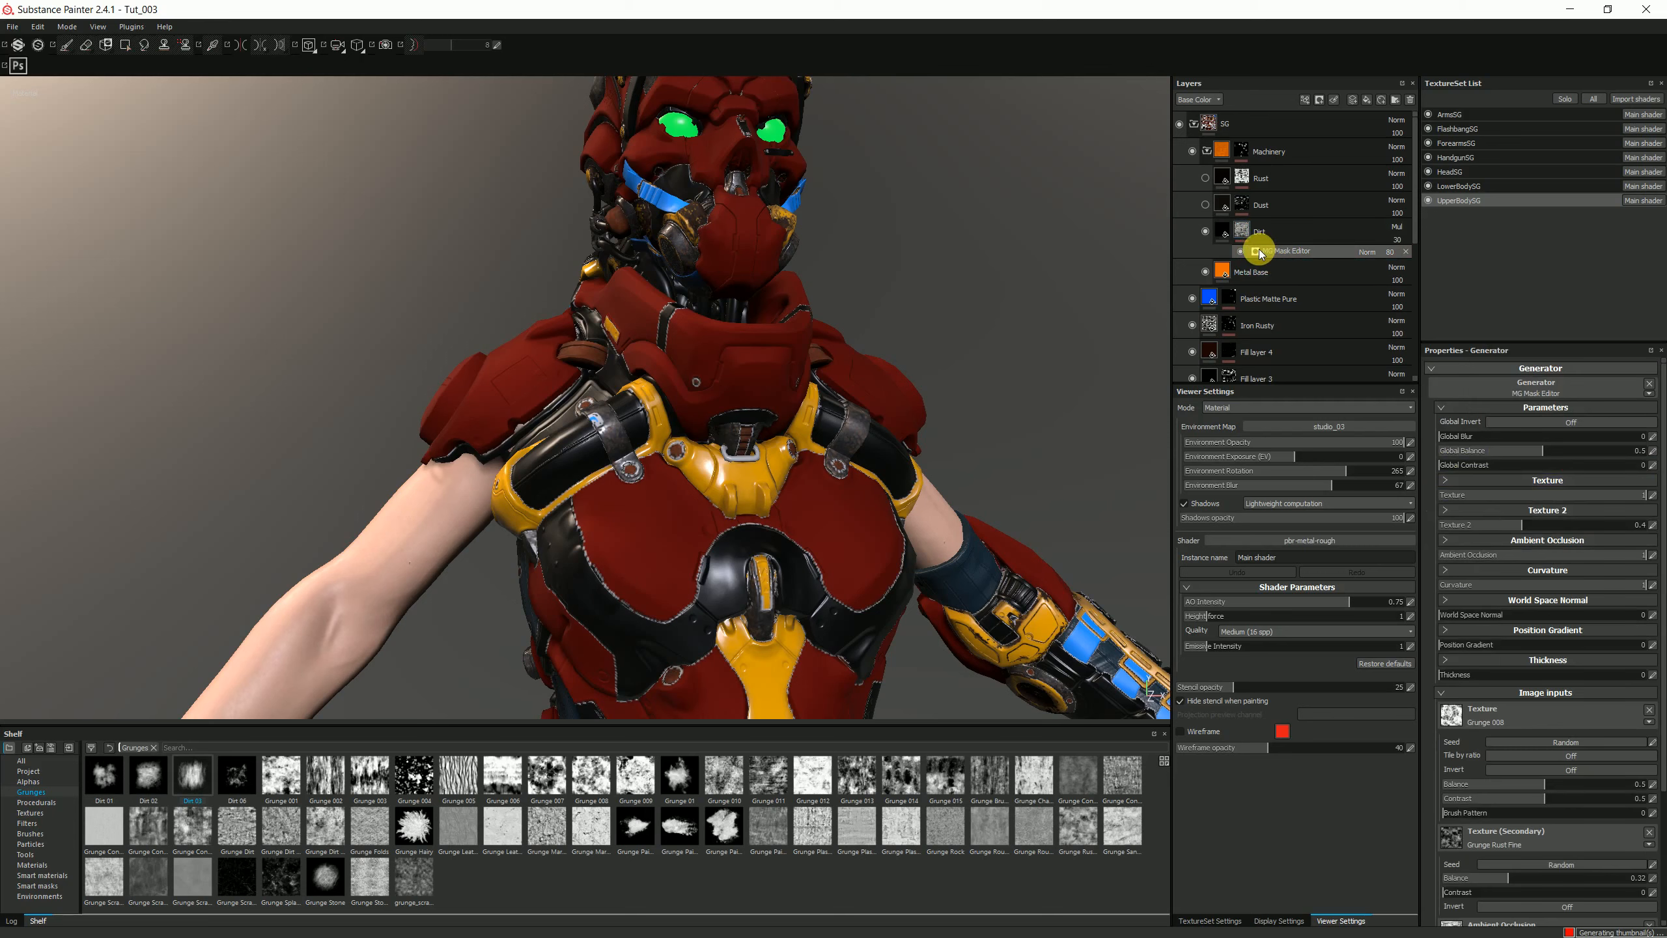
{"action": "left_click", "coordinate": [1241, 252]}
{"action": "left_click", "coordinate": [1240, 252]}
{"action": "left_click", "coordinate": [1240, 252]}
{"action": "left_click", "coordinate": [1240, 252]}
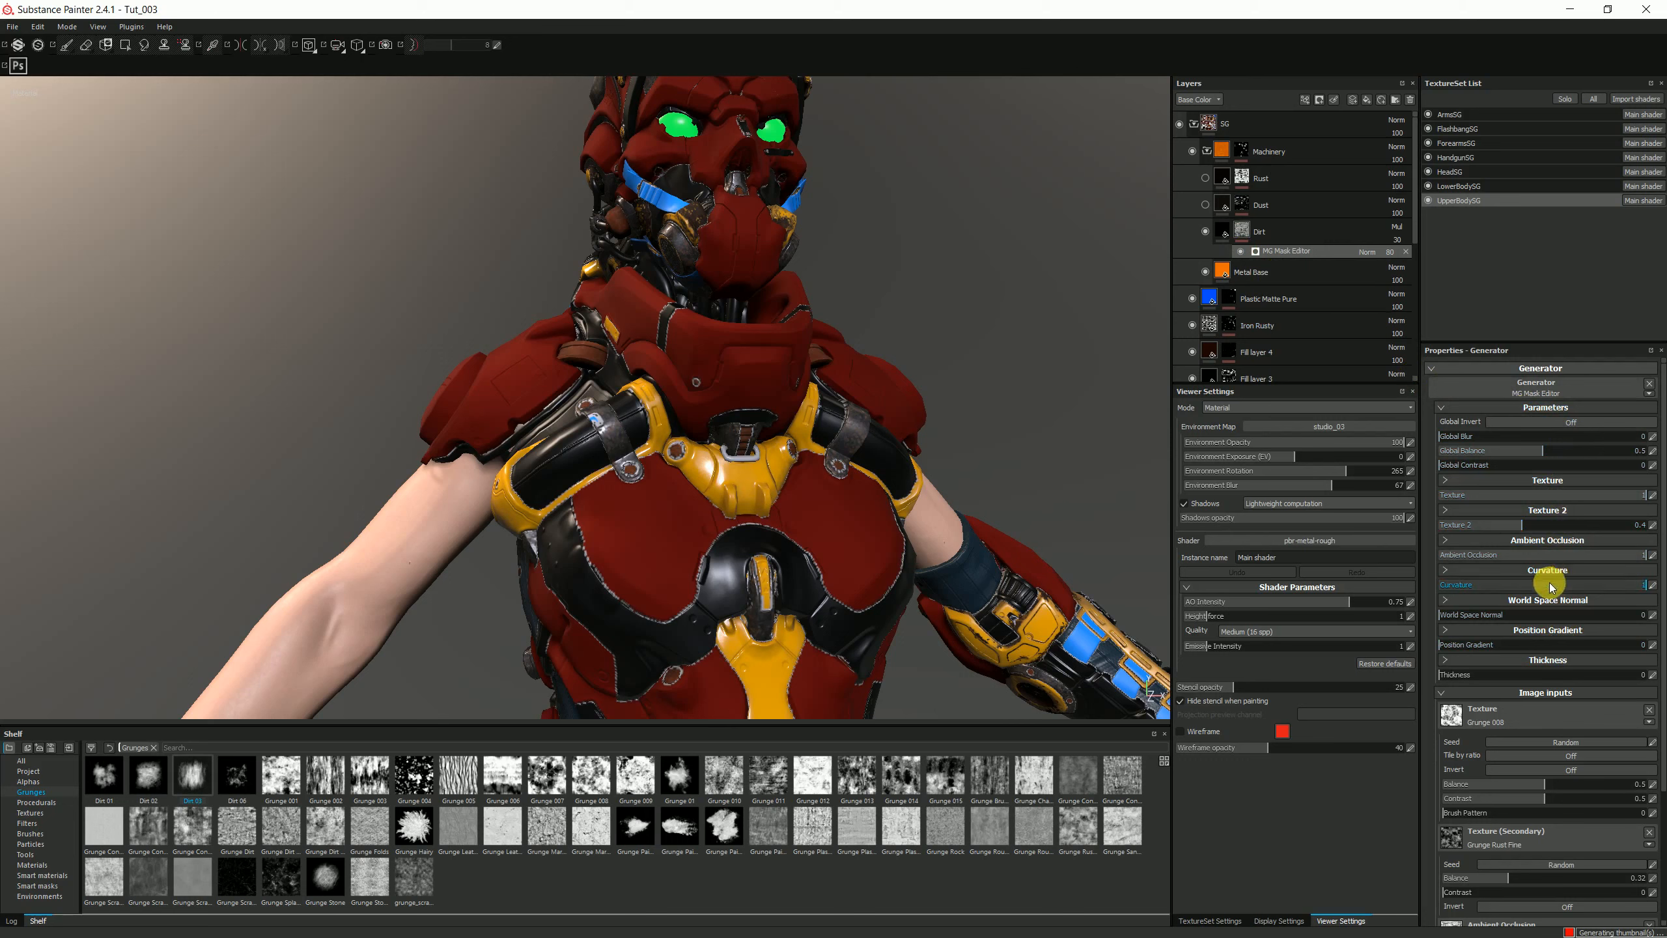
Examine the MG Mask Editor's parameters and image inputs, and locate its Grunge 008 texture among the shelf grunges
{"action": "left_click", "coordinate": [1650, 393]}
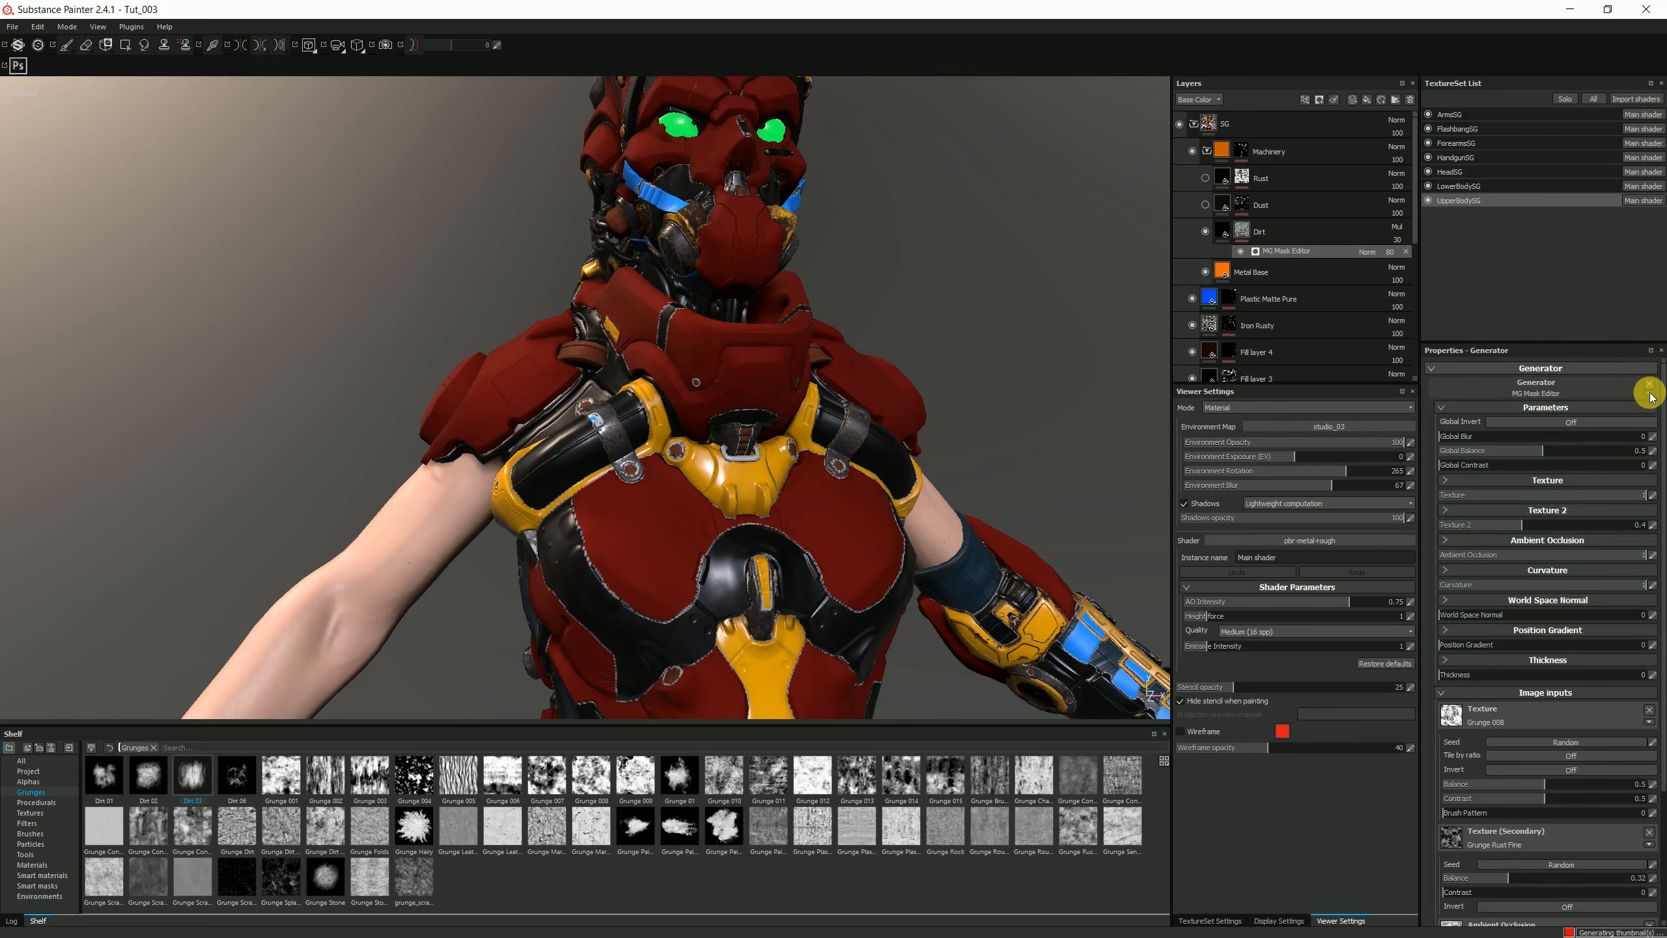
{"action": "left_click", "coordinate": [1442, 407]}
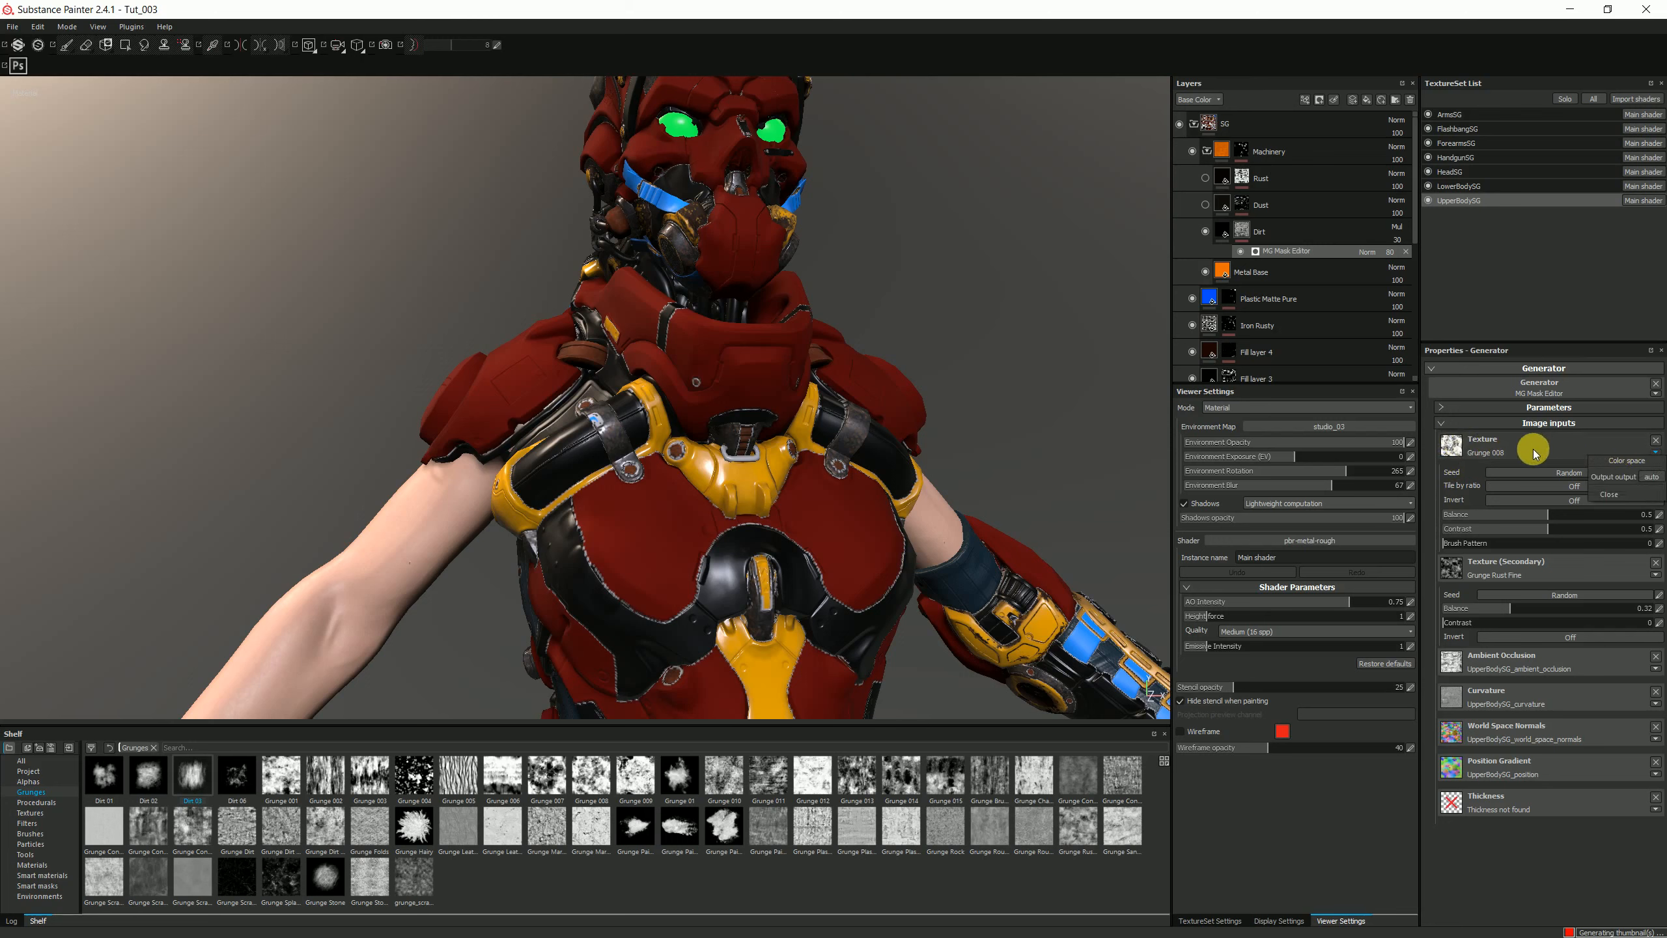
{"action": "left_click", "coordinate": [1555, 429]}
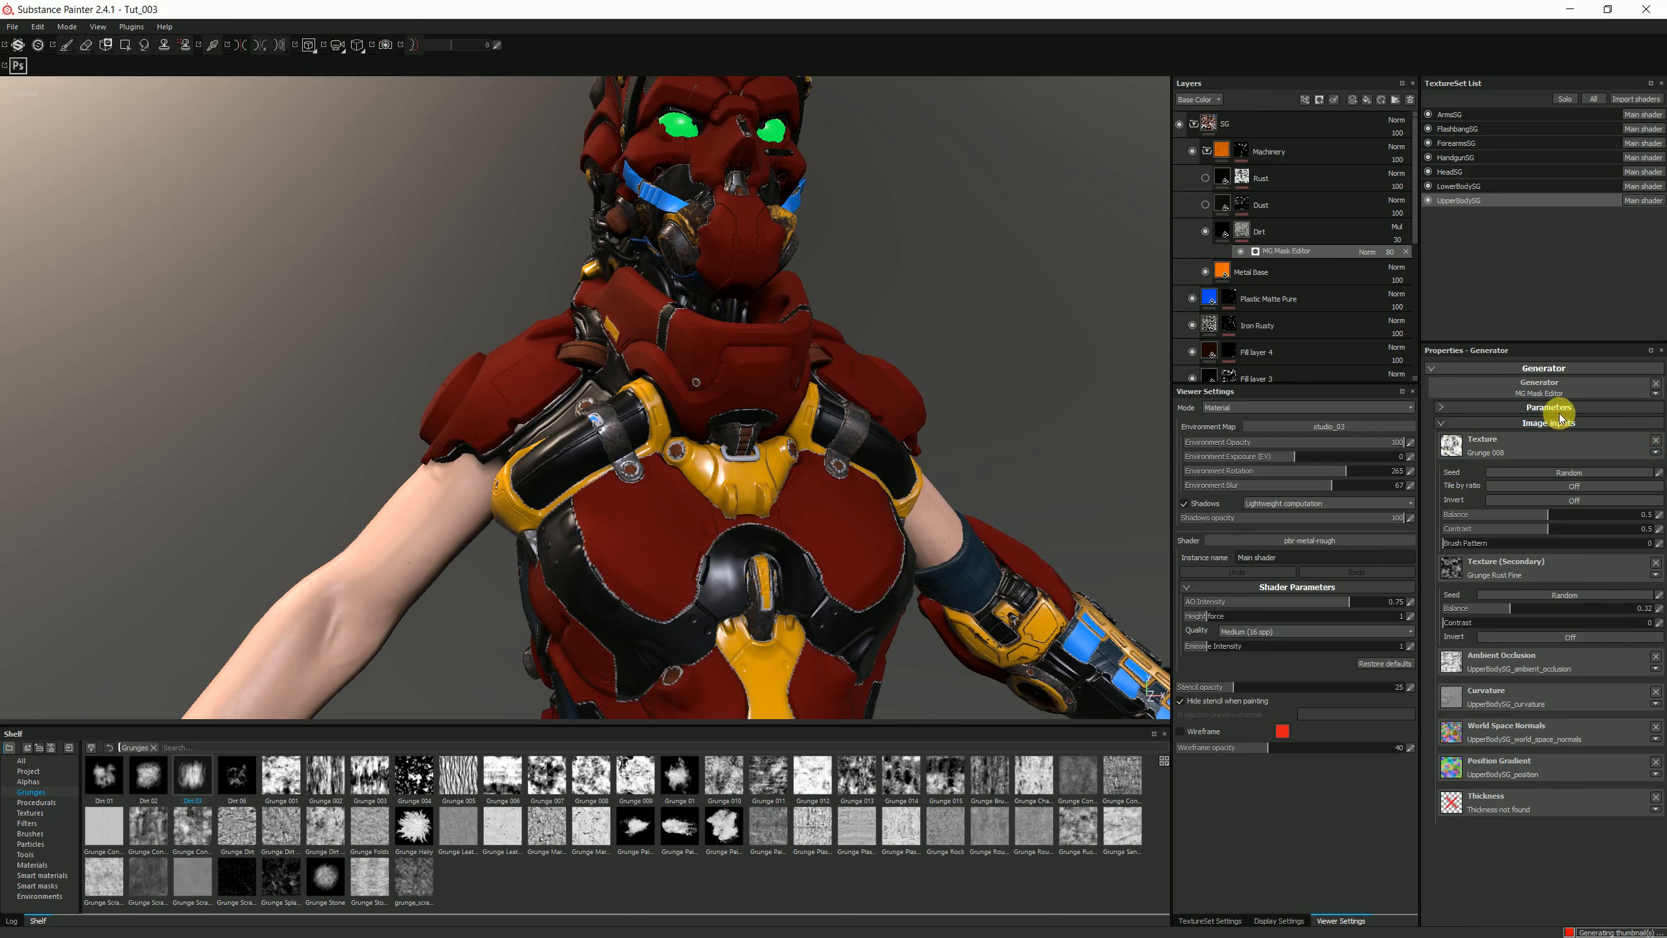
{"action": "left_click", "coordinate": [1442, 408]}
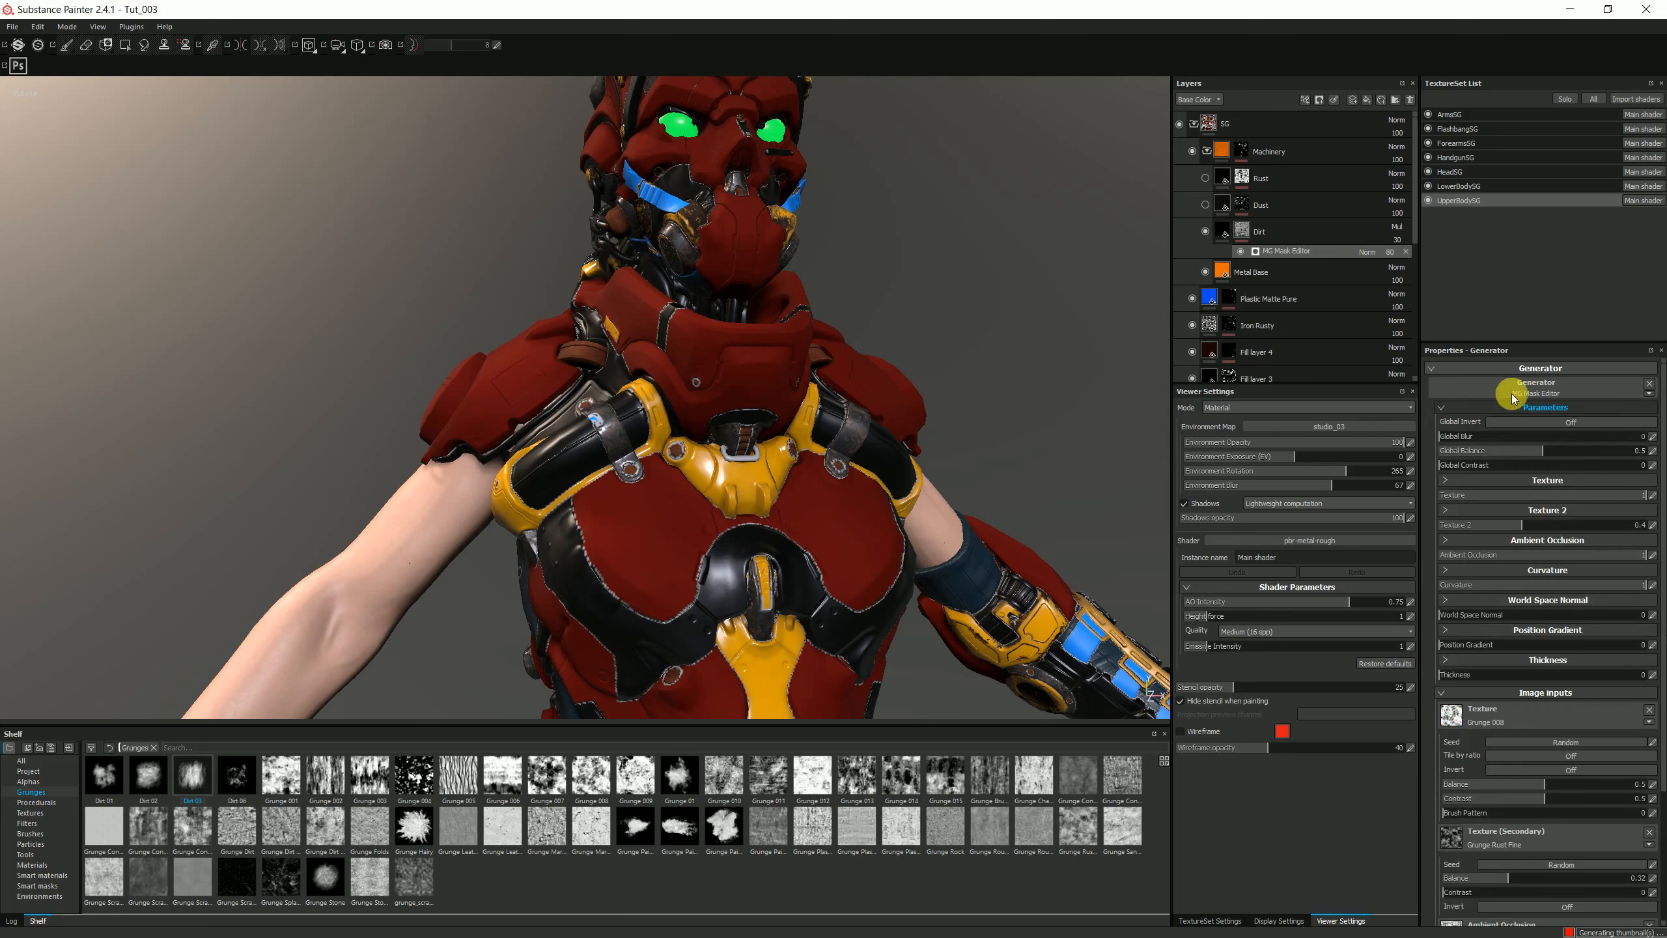
{"action": "left_click", "coordinate": [1439, 409]}
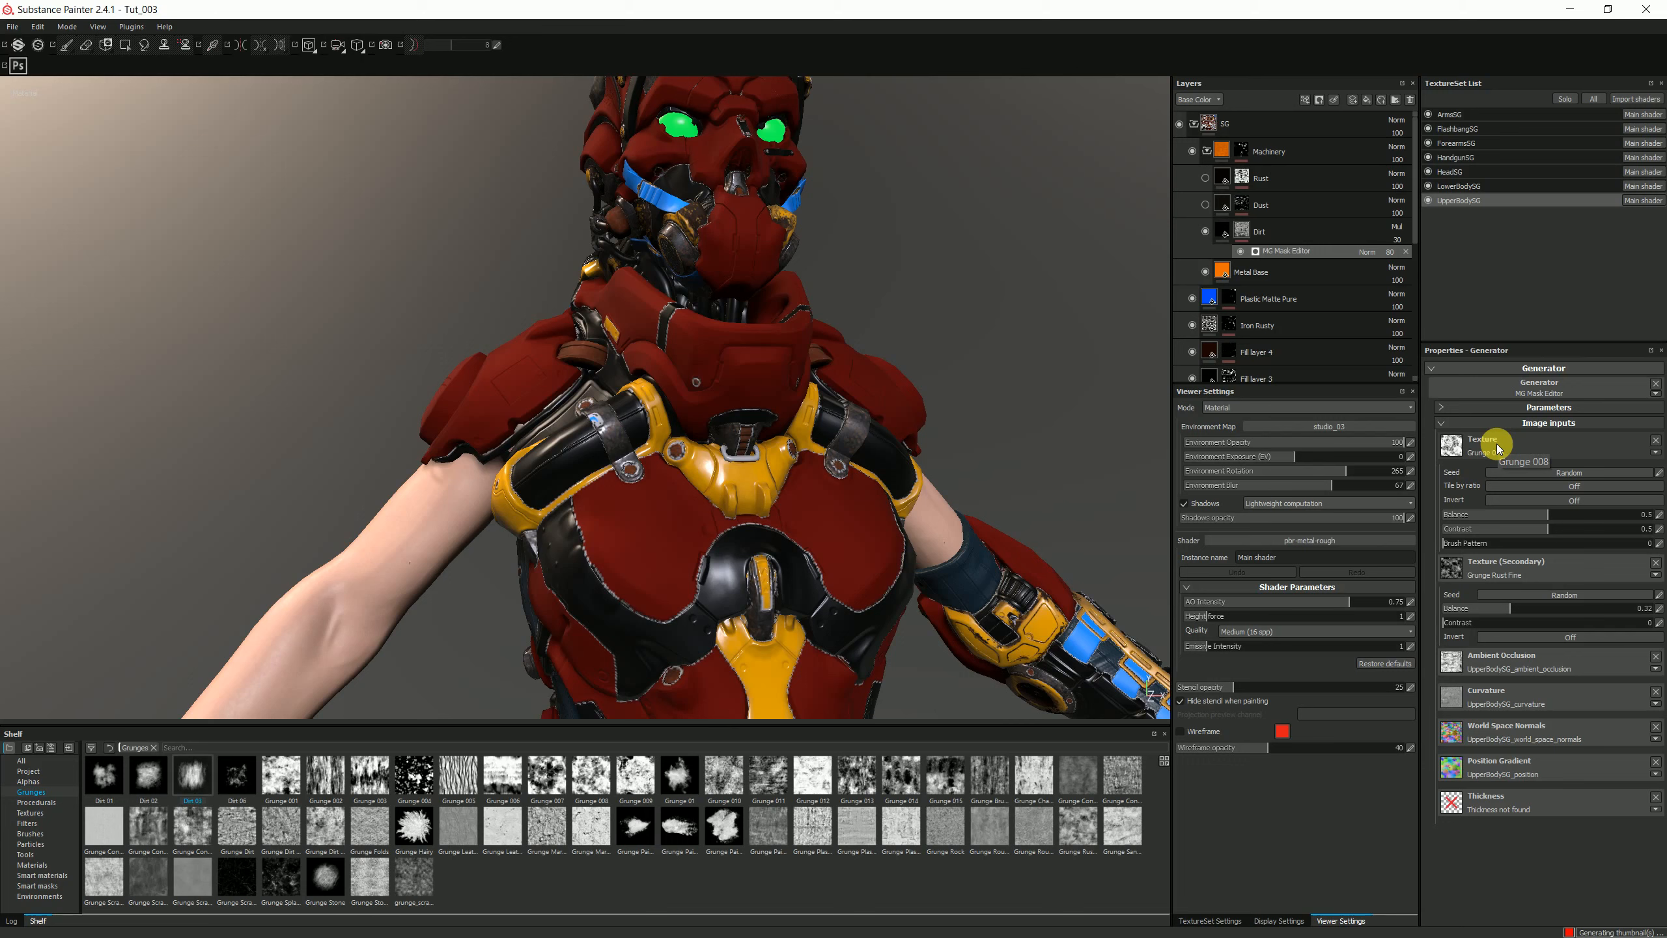
{"action": "left_click", "coordinate": [594, 780]}
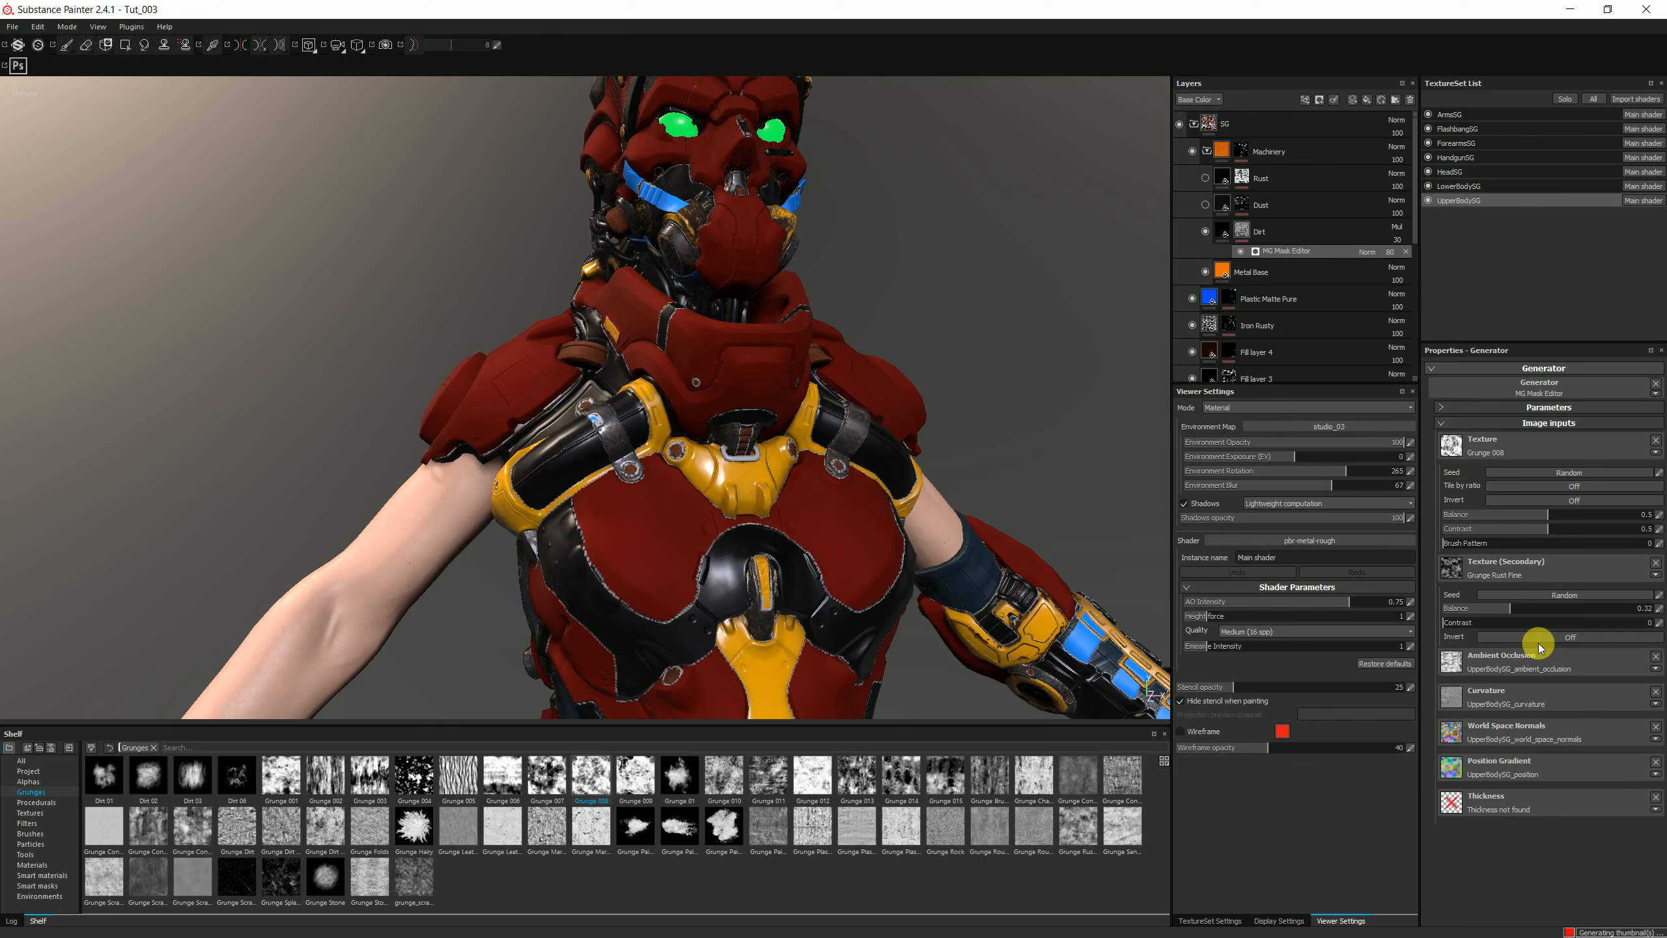
Select the Dirt layer's fill content and make the Dust layer visible
{"action": "left_click", "coordinate": [1243, 234]}
{"action": "left_click", "coordinate": [1223, 232]}
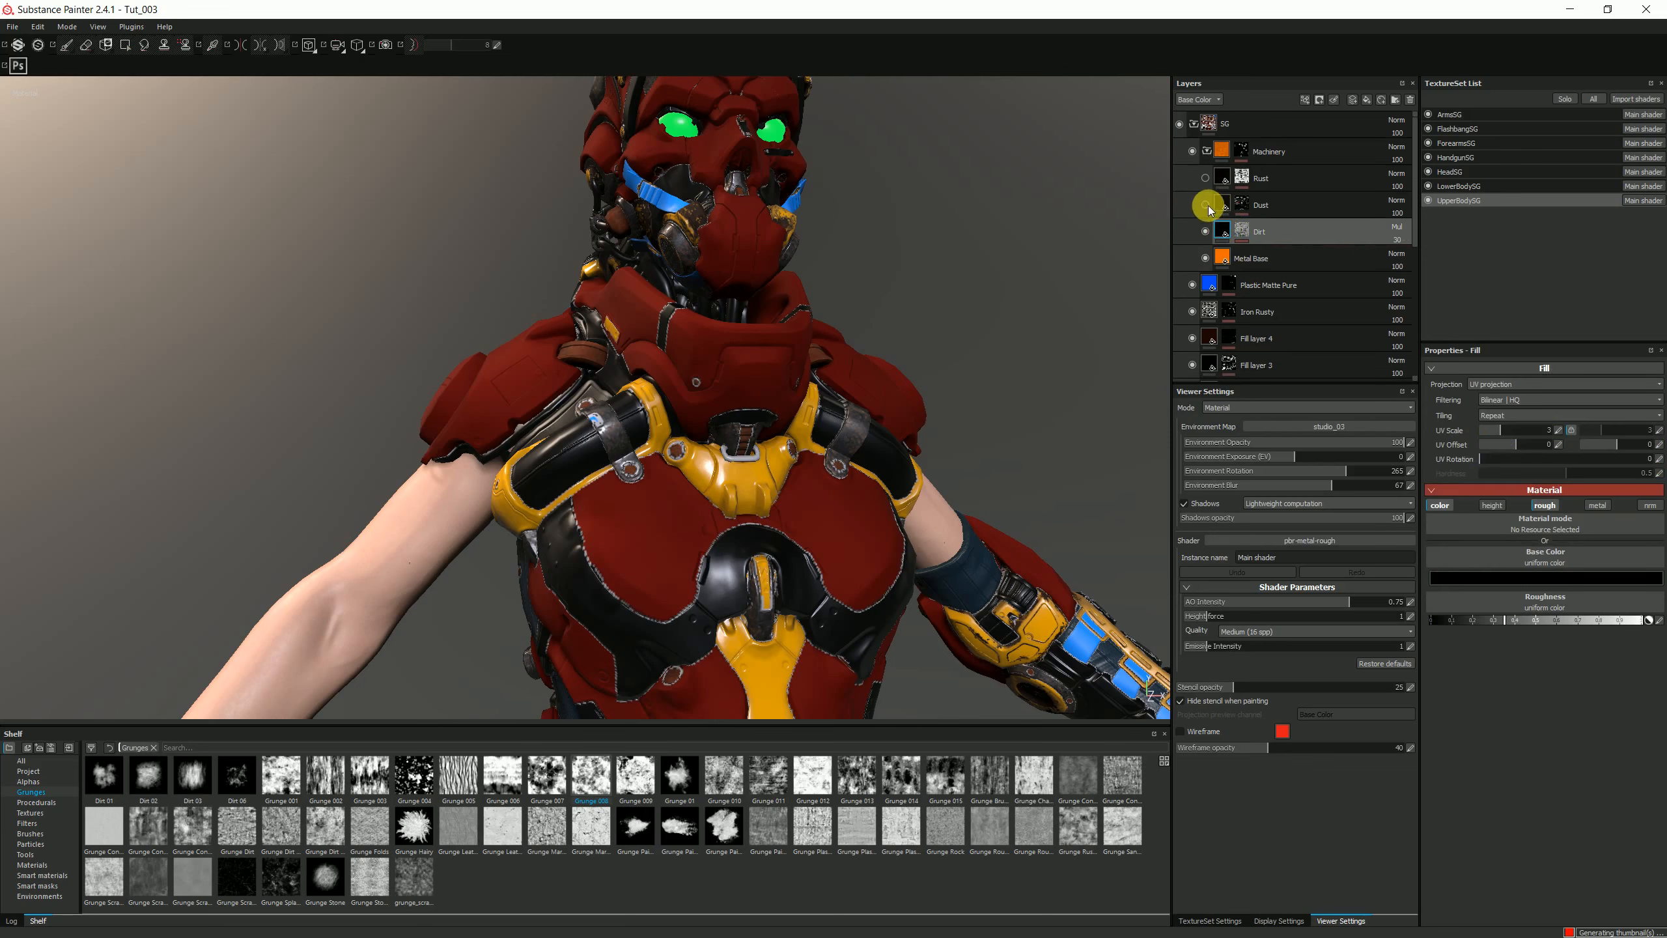
{"action": "left_click", "coordinate": [1205, 205]}
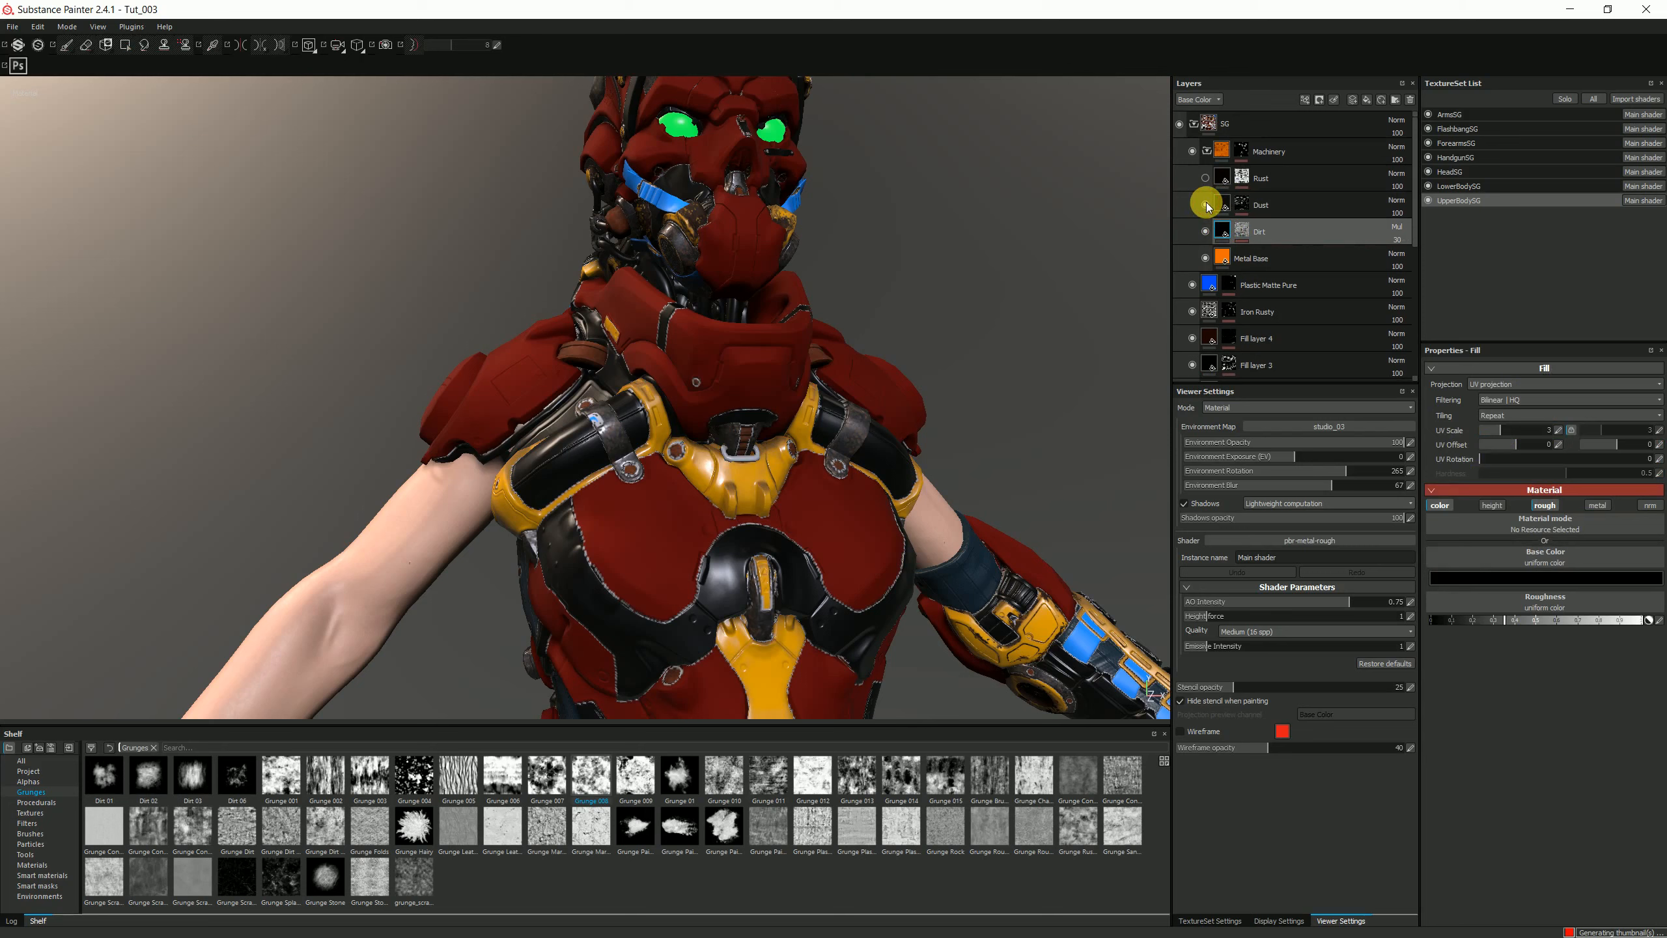
Open the MG Mask Builder generator on the Dust mask, examine its parameters and image inputs, and reselect the mask
{"action": "left_click", "coordinate": [1242, 205]}
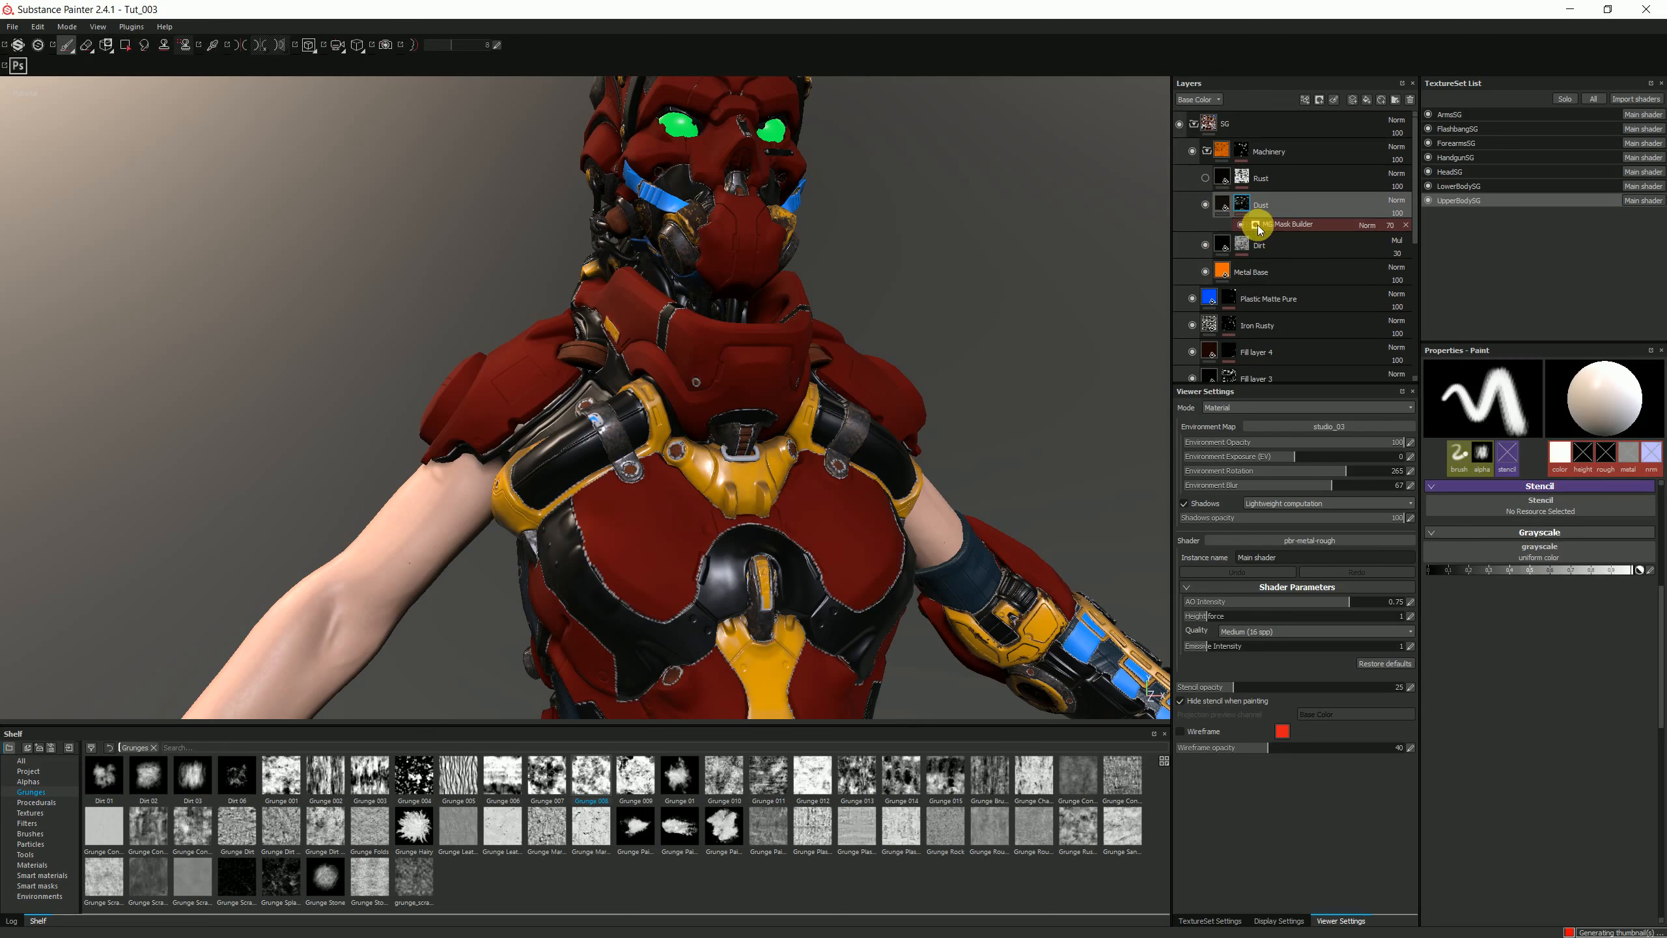
{"action": "left_click", "coordinate": [1284, 226]}
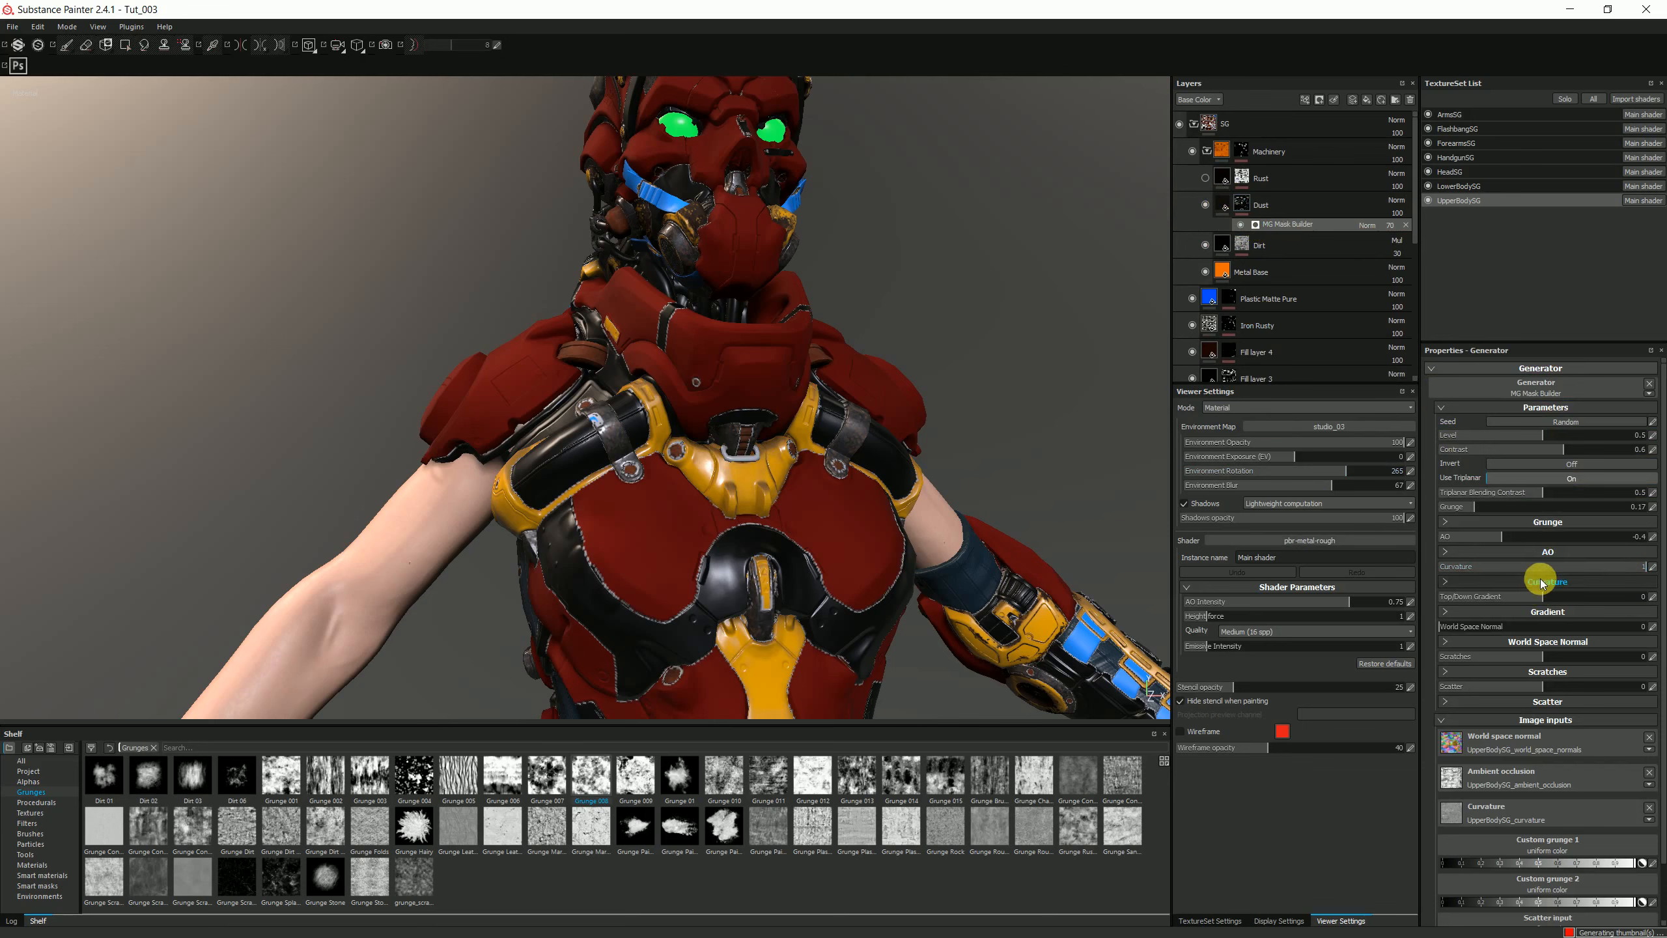
{"action": "scroll", "coordinate": [1536, 581], "scroll_direction": "down", "scroll_amount": 2}
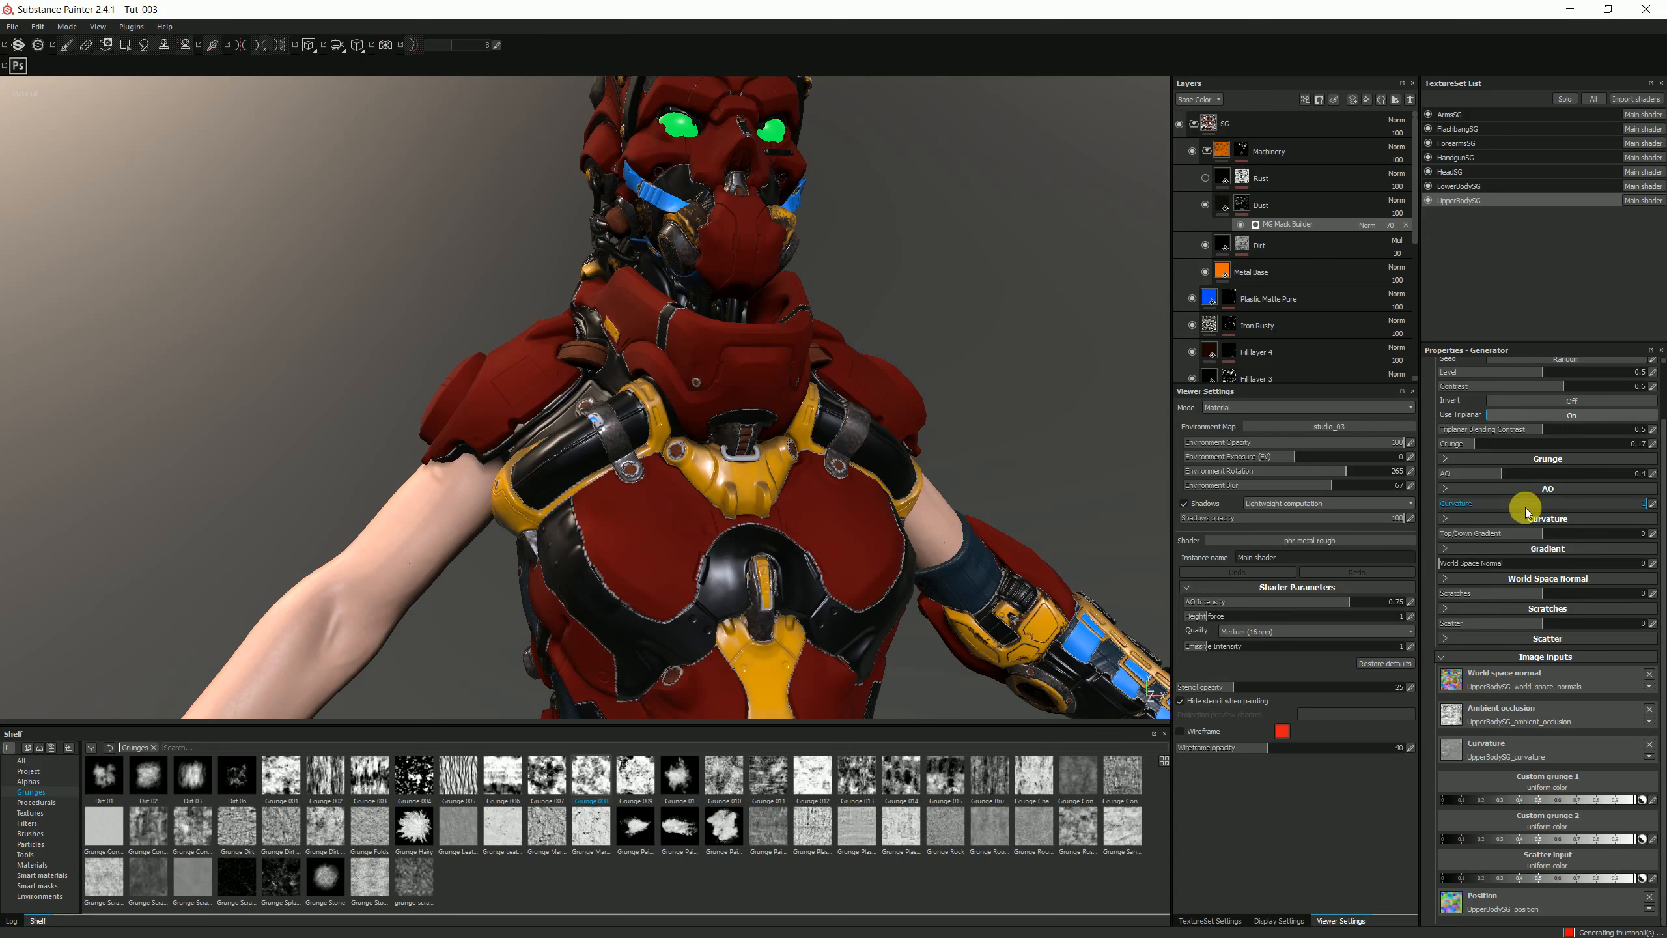
{"action": "scroll", "coordinate": [1526, 499], "scroll_direction": "up", "scroll_amount": 2}
{"action": "left_click", "coordinate": [1439, 412]}
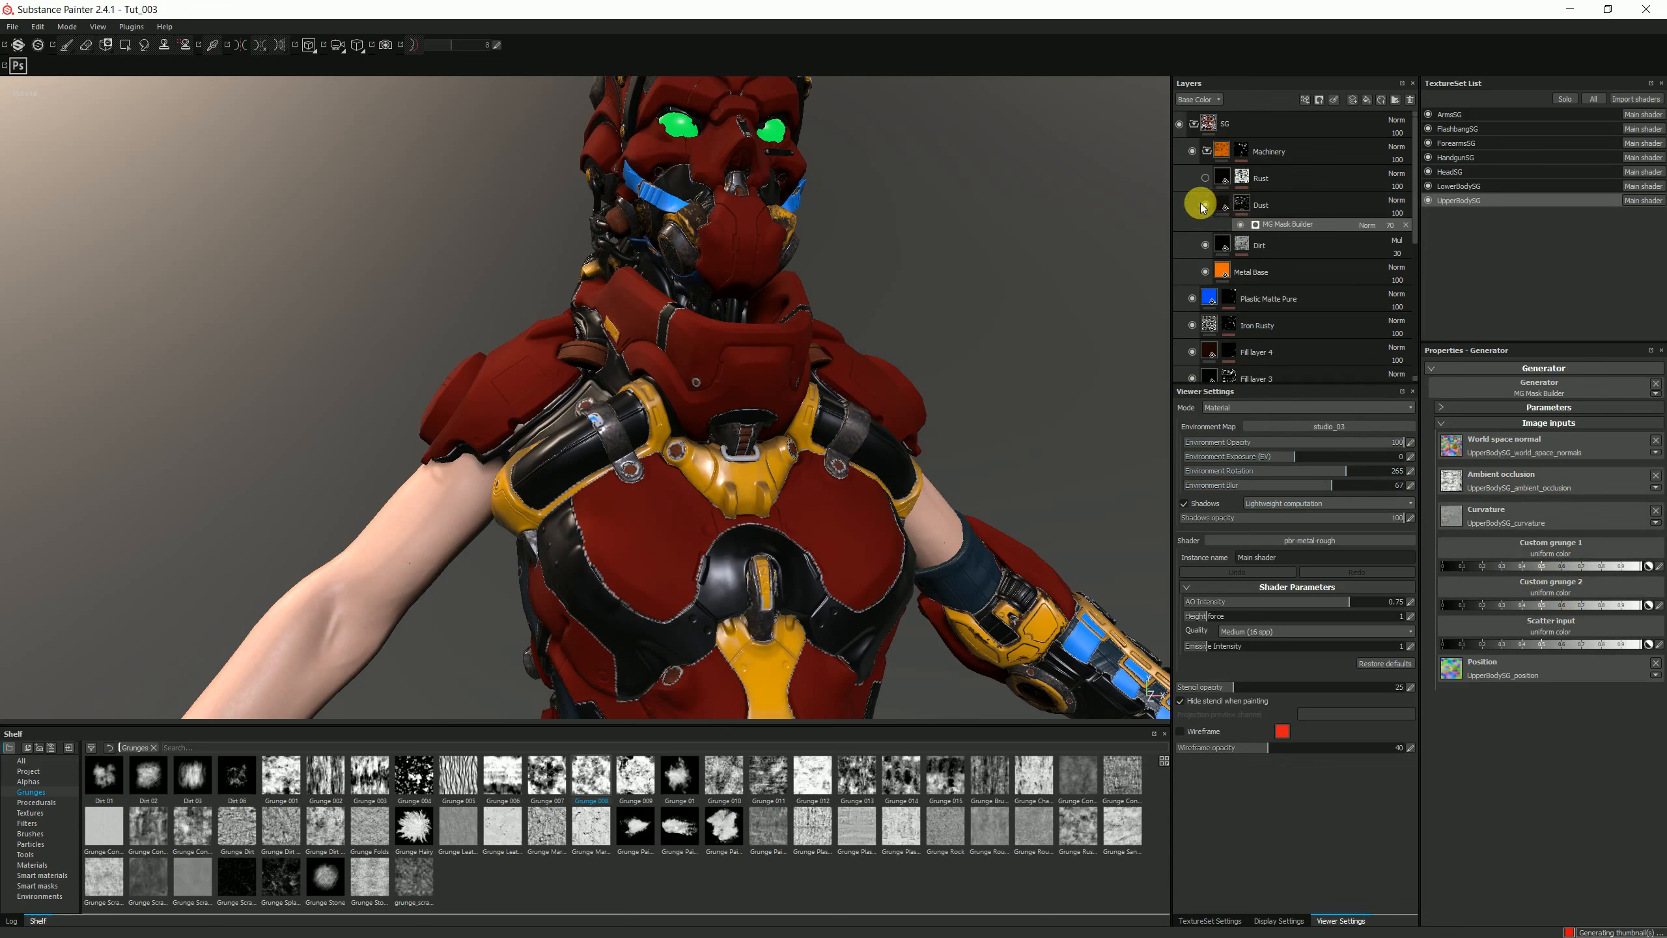
{"action": "left_click", "coordinate": [1243, 199]}
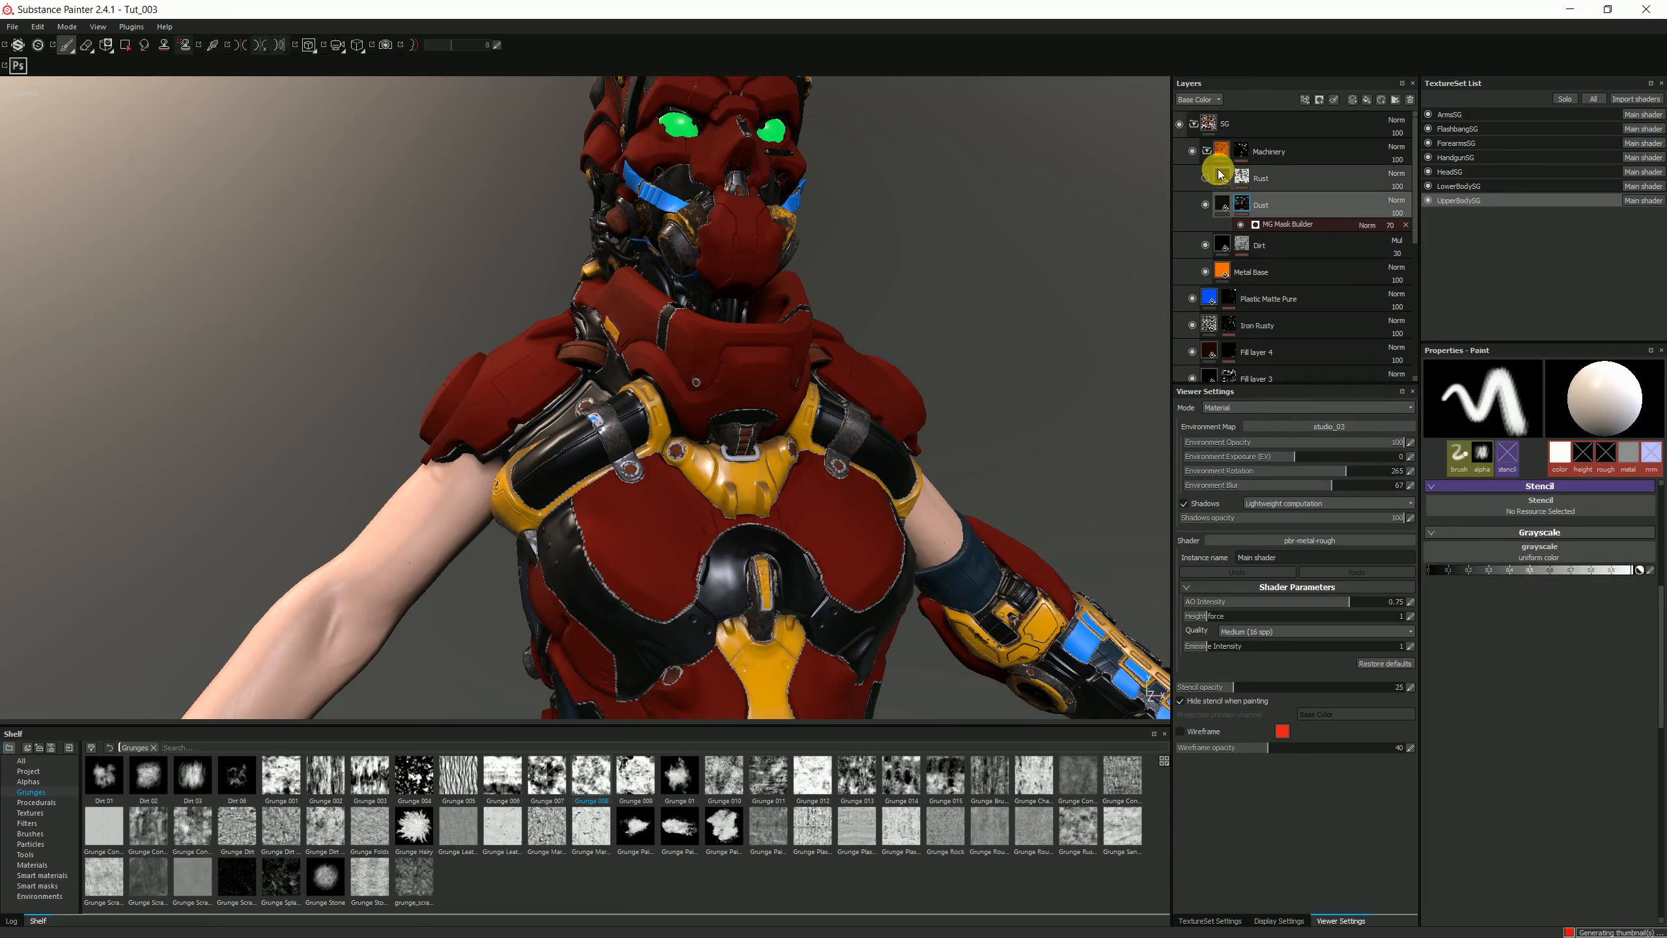
Make the Rust layer visible and examine the parameters and image inputs of the MG Mask Editor generator on its mask
{"action": "left_click", "coordinate": [1206, 178]}
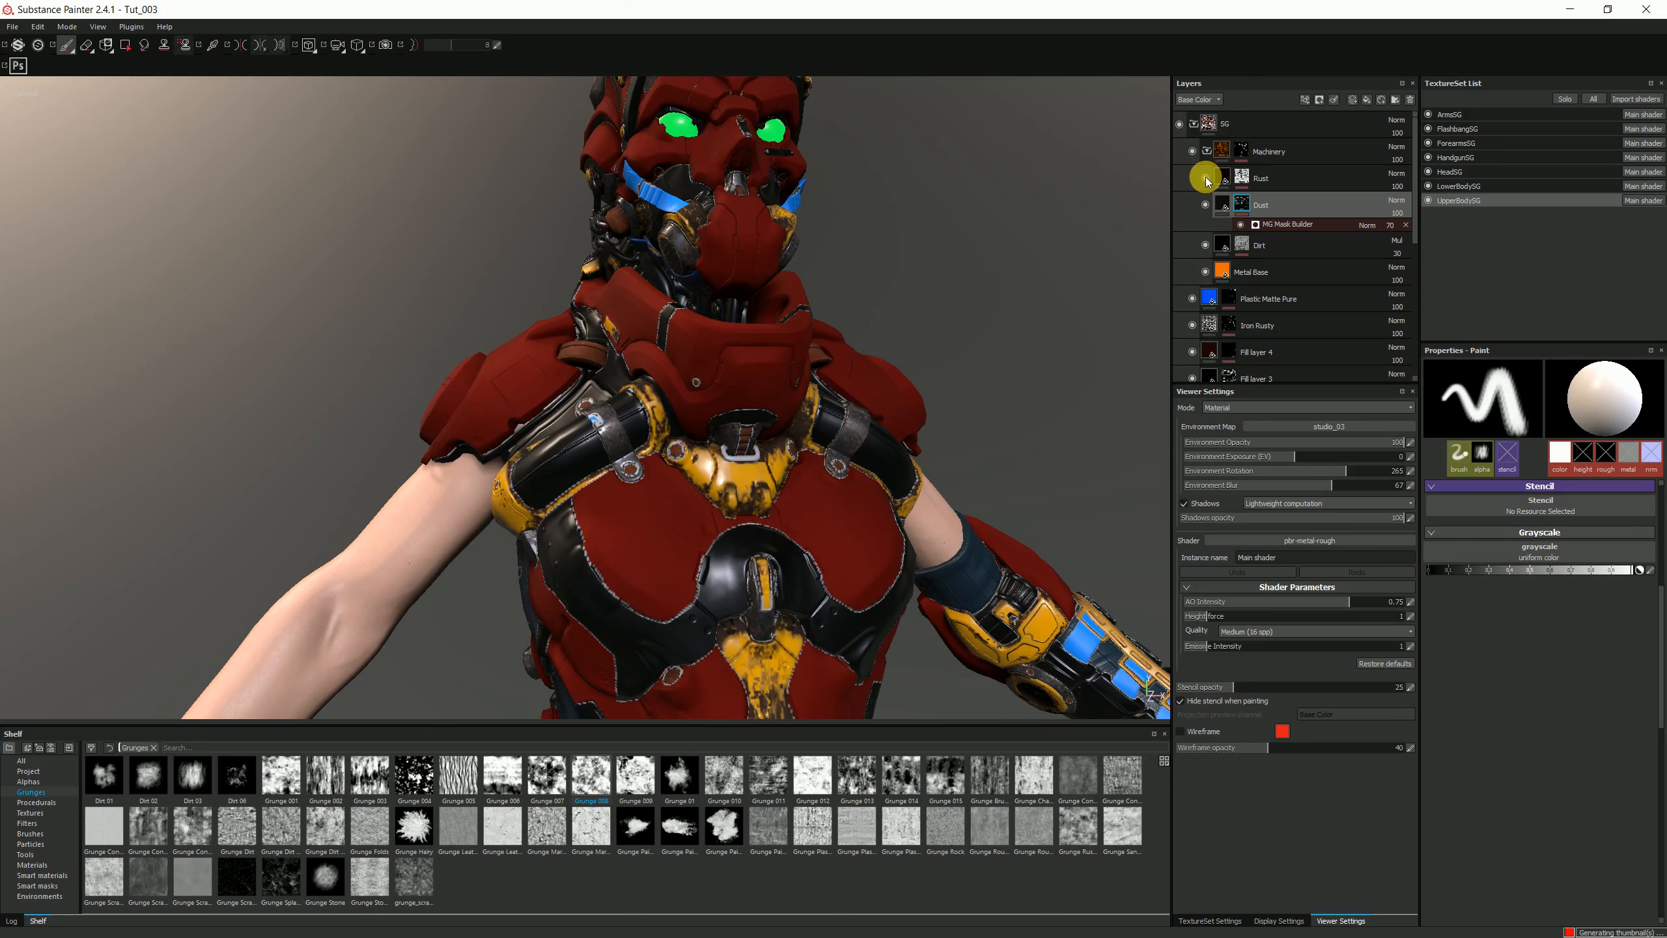
{"action": "left_click", "coordinate": [1241, 177]}
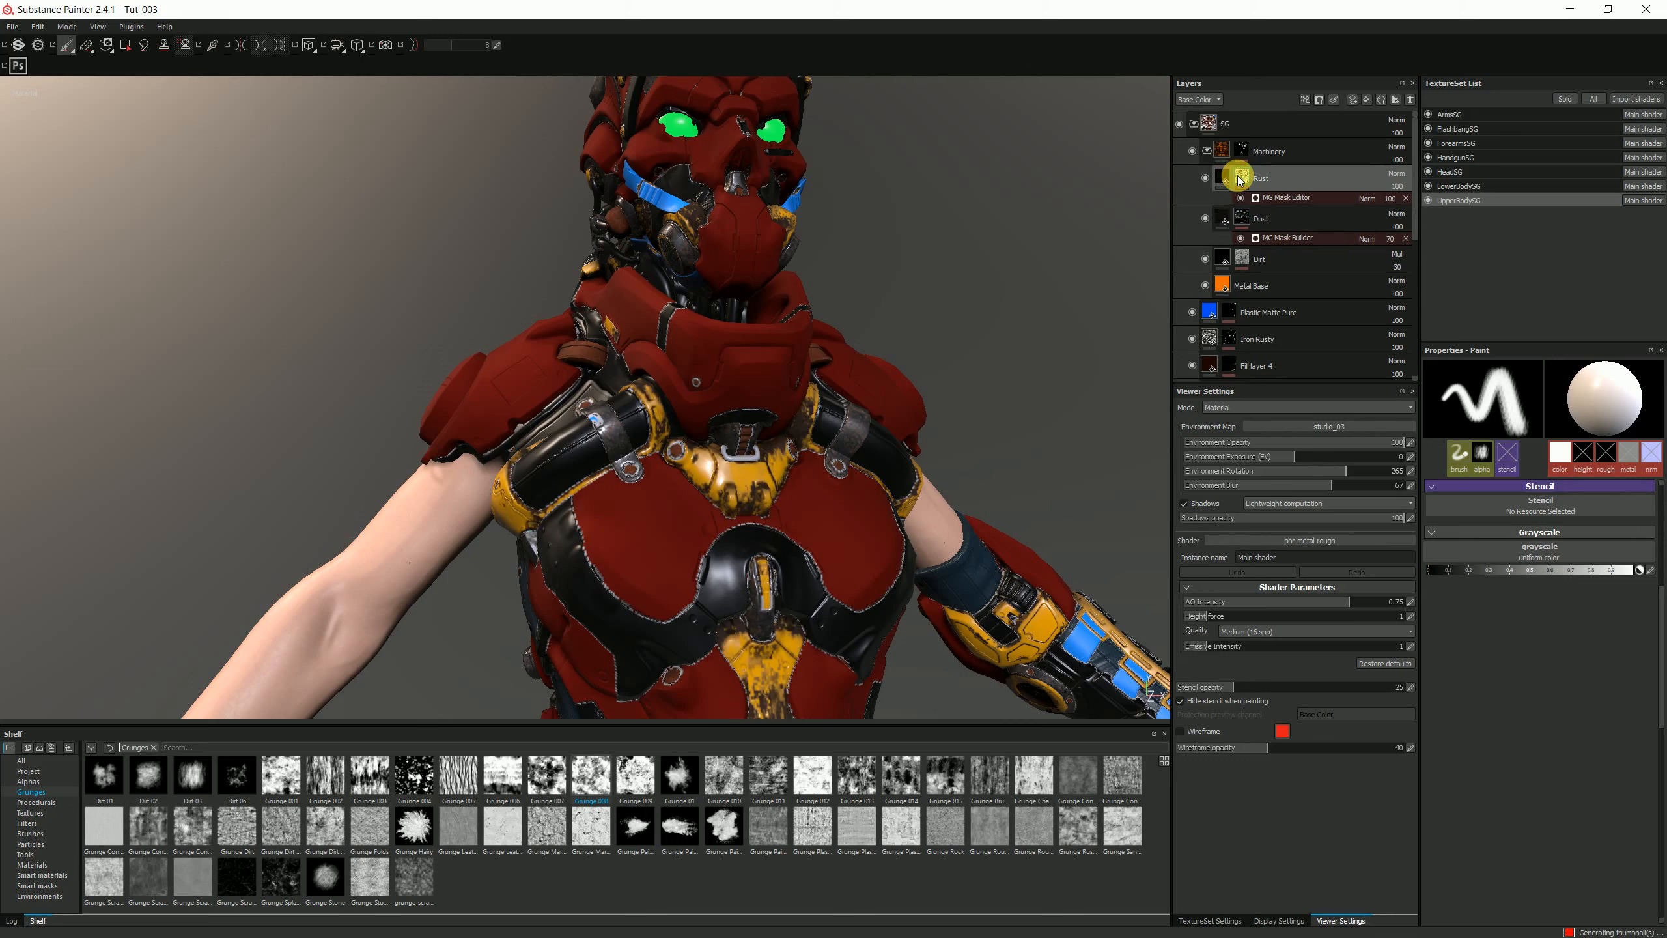
{"action": "left_click", "coordinate": [1273, 199]}
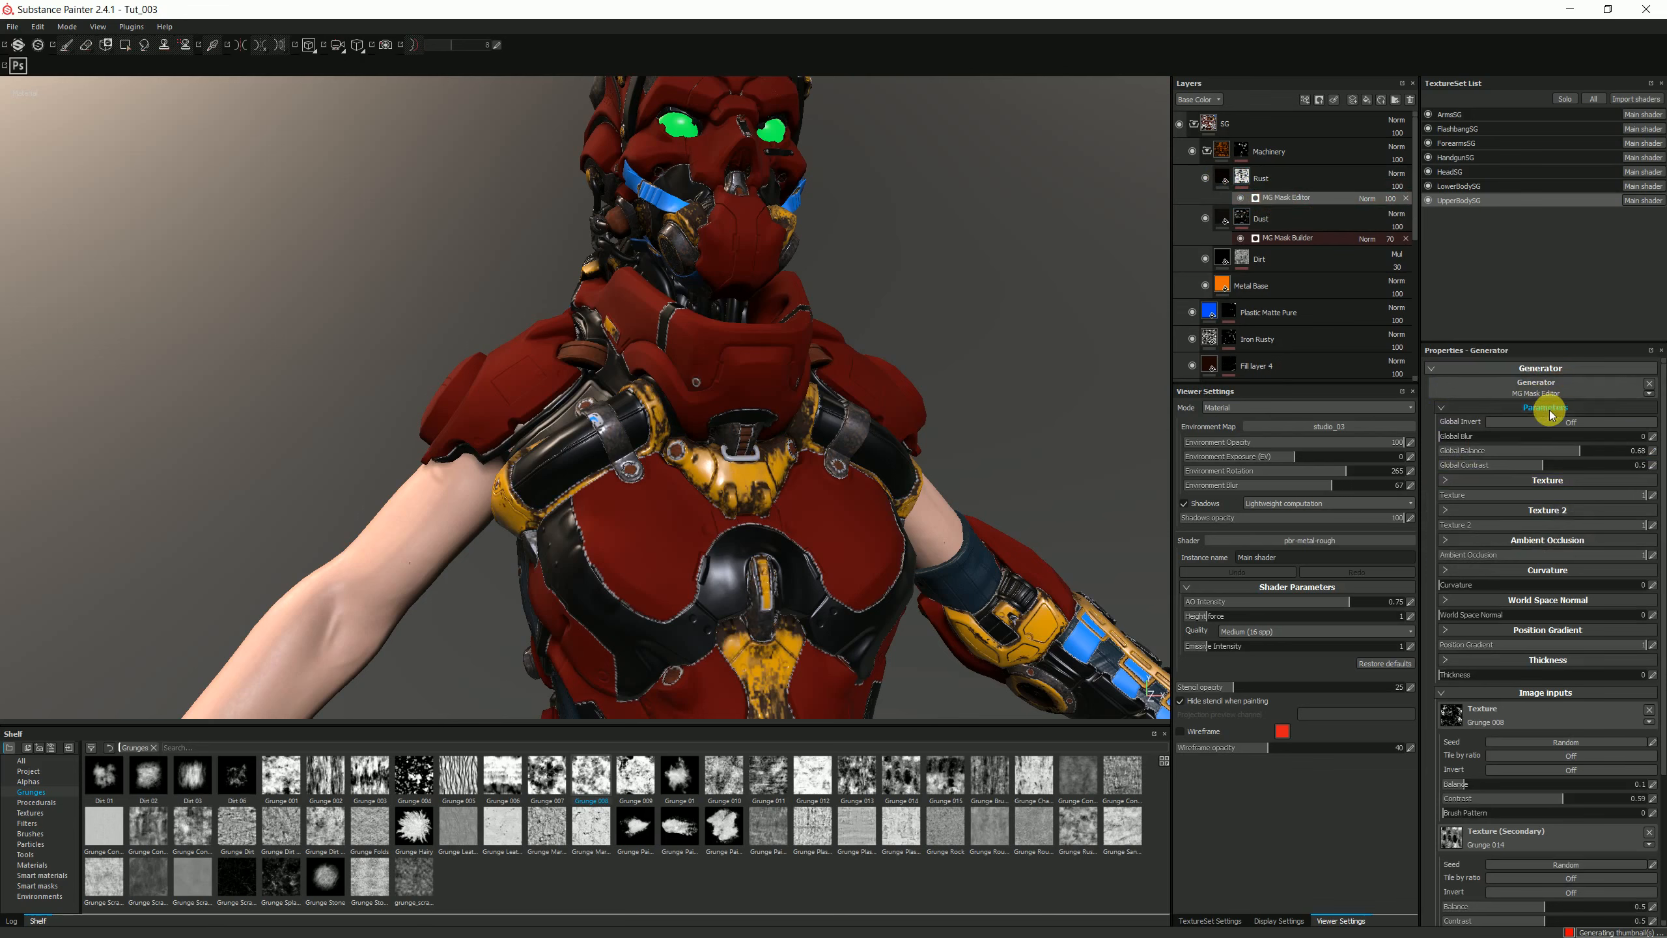
{"action": "scroll", "coordinate": [1545, 650], "scroll_direction": "down", "scroll_amount": 5}
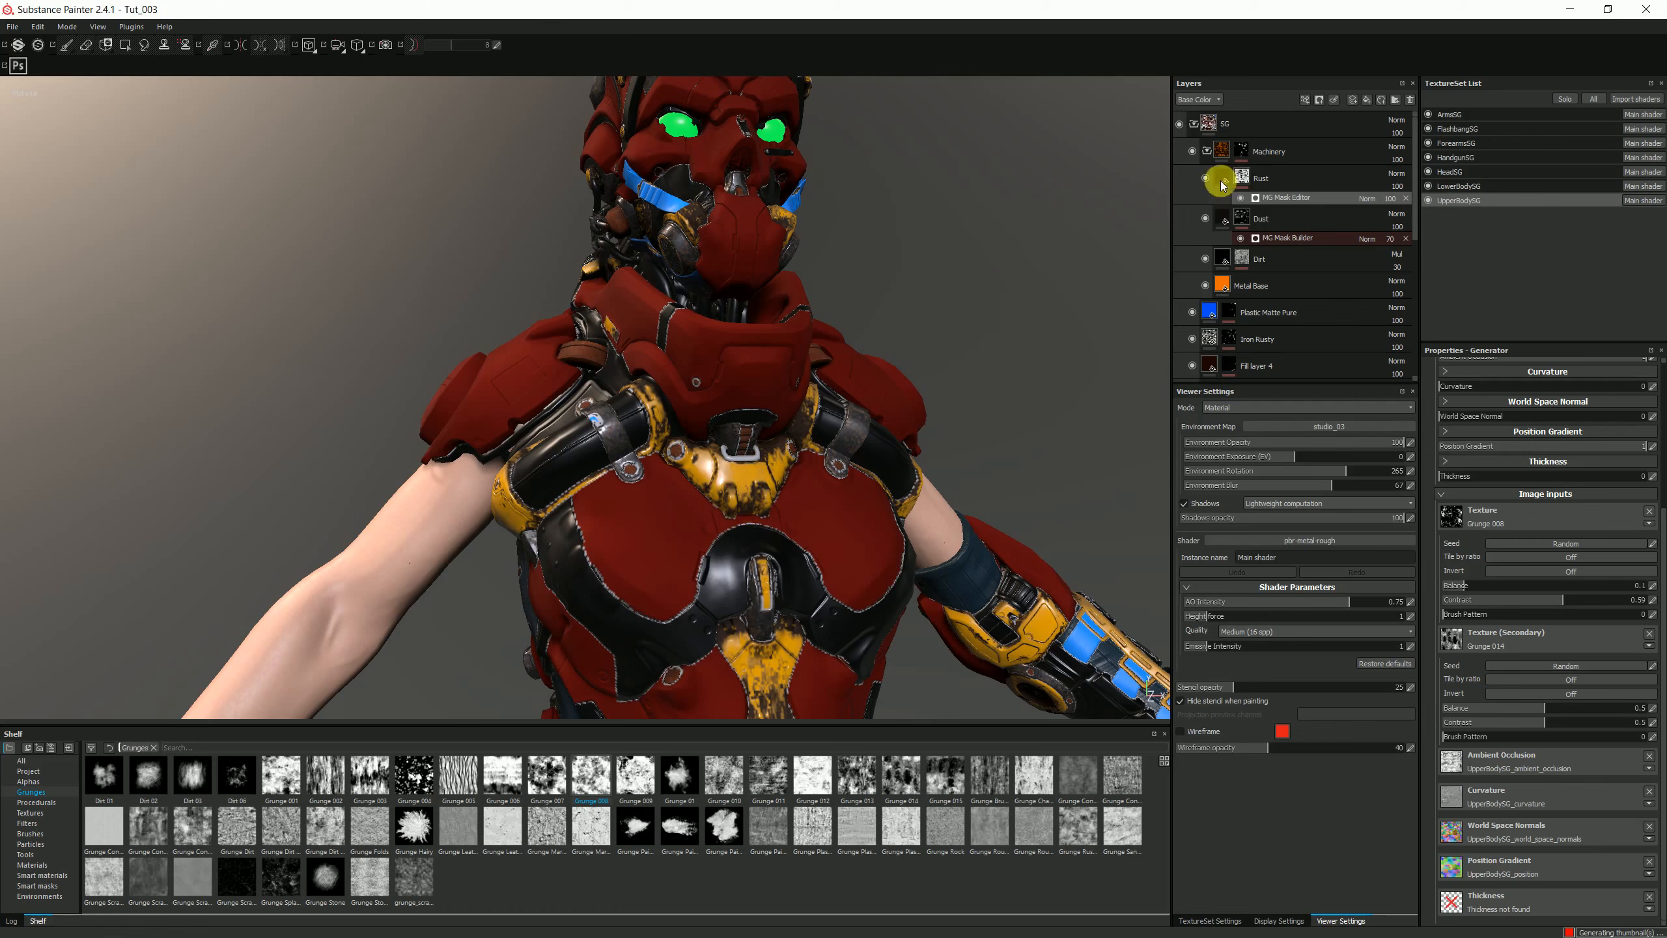
Toggle the Machinery material and the whole SG folder off and on to compare their effect, collapsing the SG folder
{"action": "left_click", "coordinate": [1191, 151]}
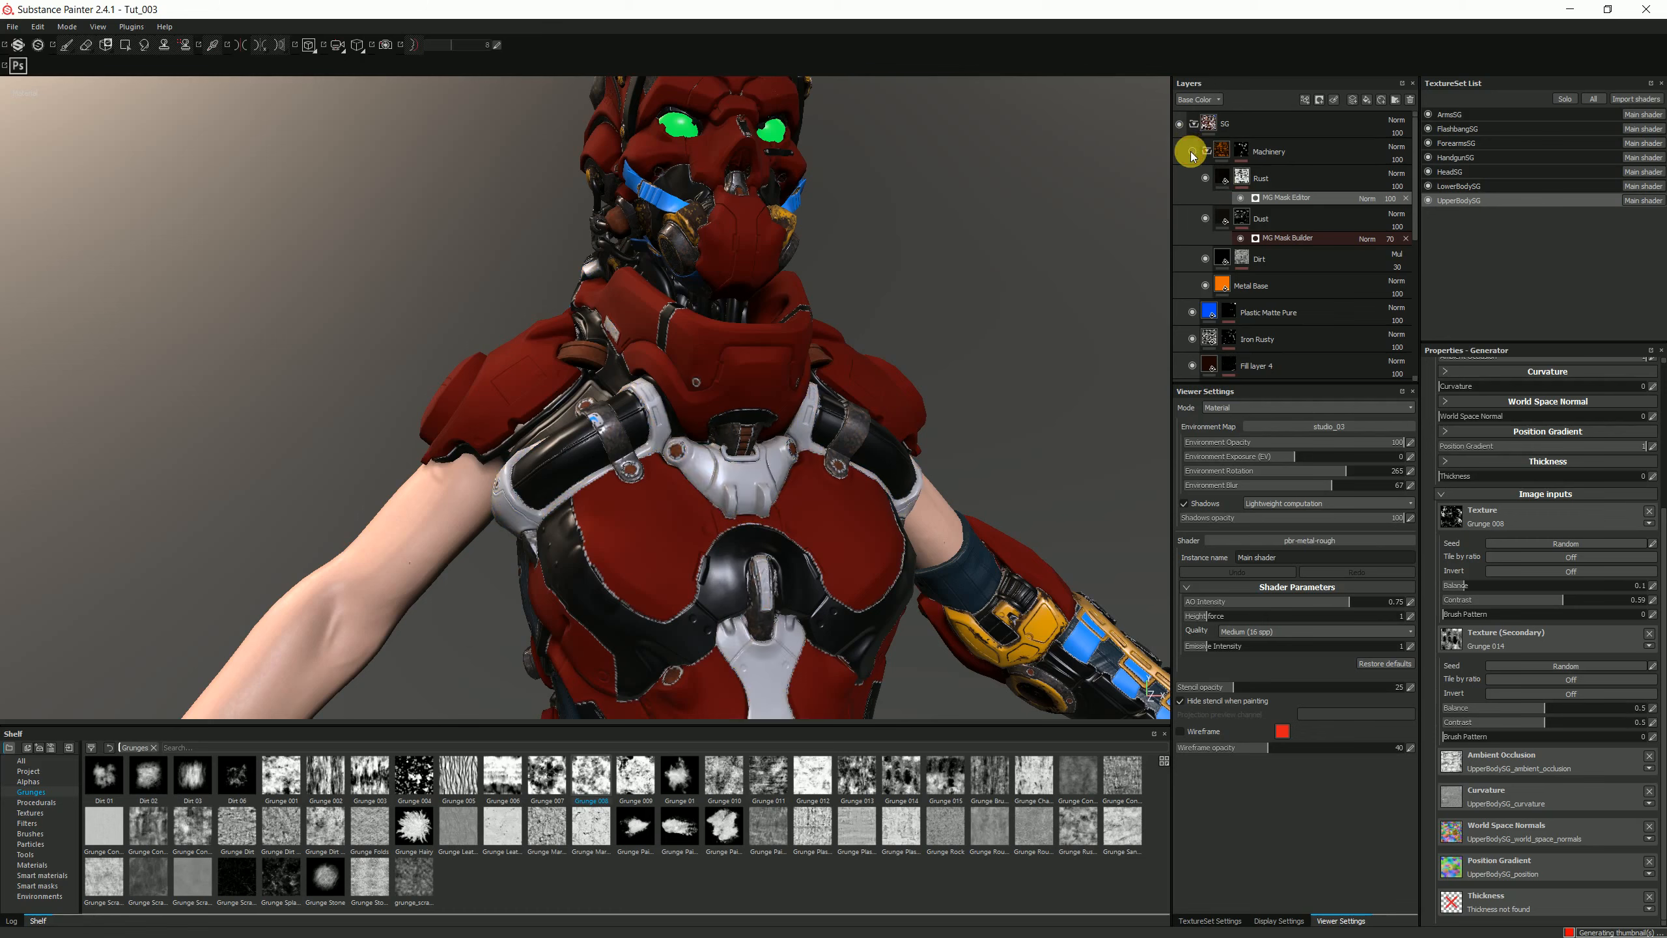
{"action": "left_click", "coordinate": [1179, 125]}
{"action": "left_click", "coordinate": [1179, 124]}
{"action": "left_click", "coordinate": [1193, 124]}
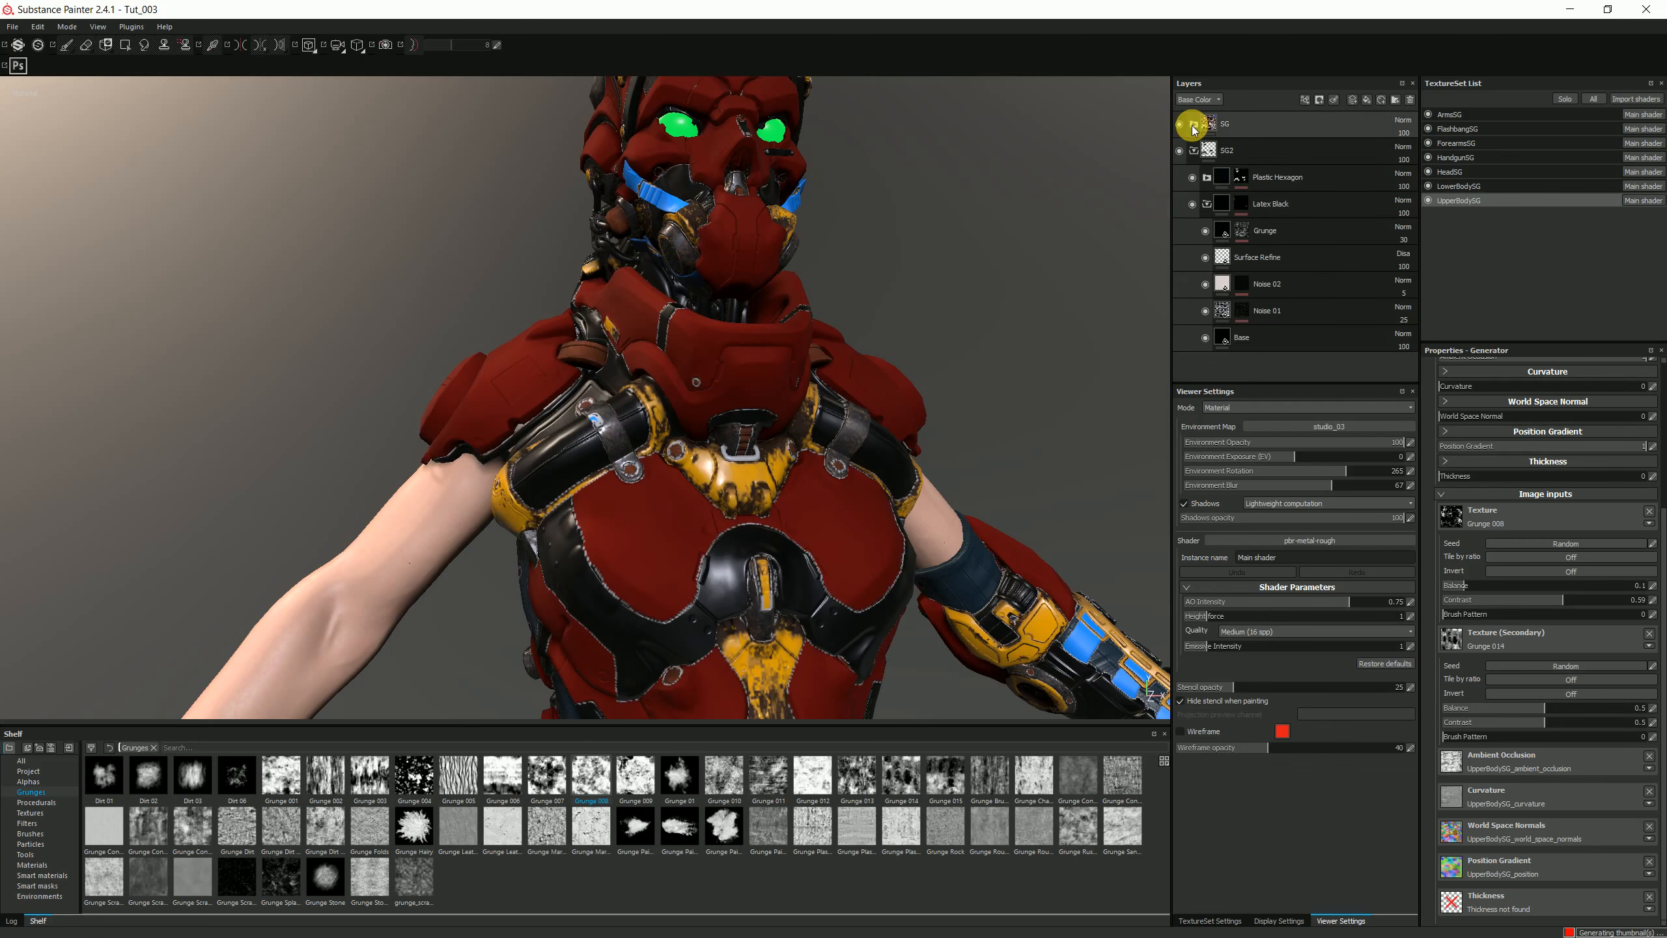
{"action": "left_click", "coordinate": [1180, 125]}
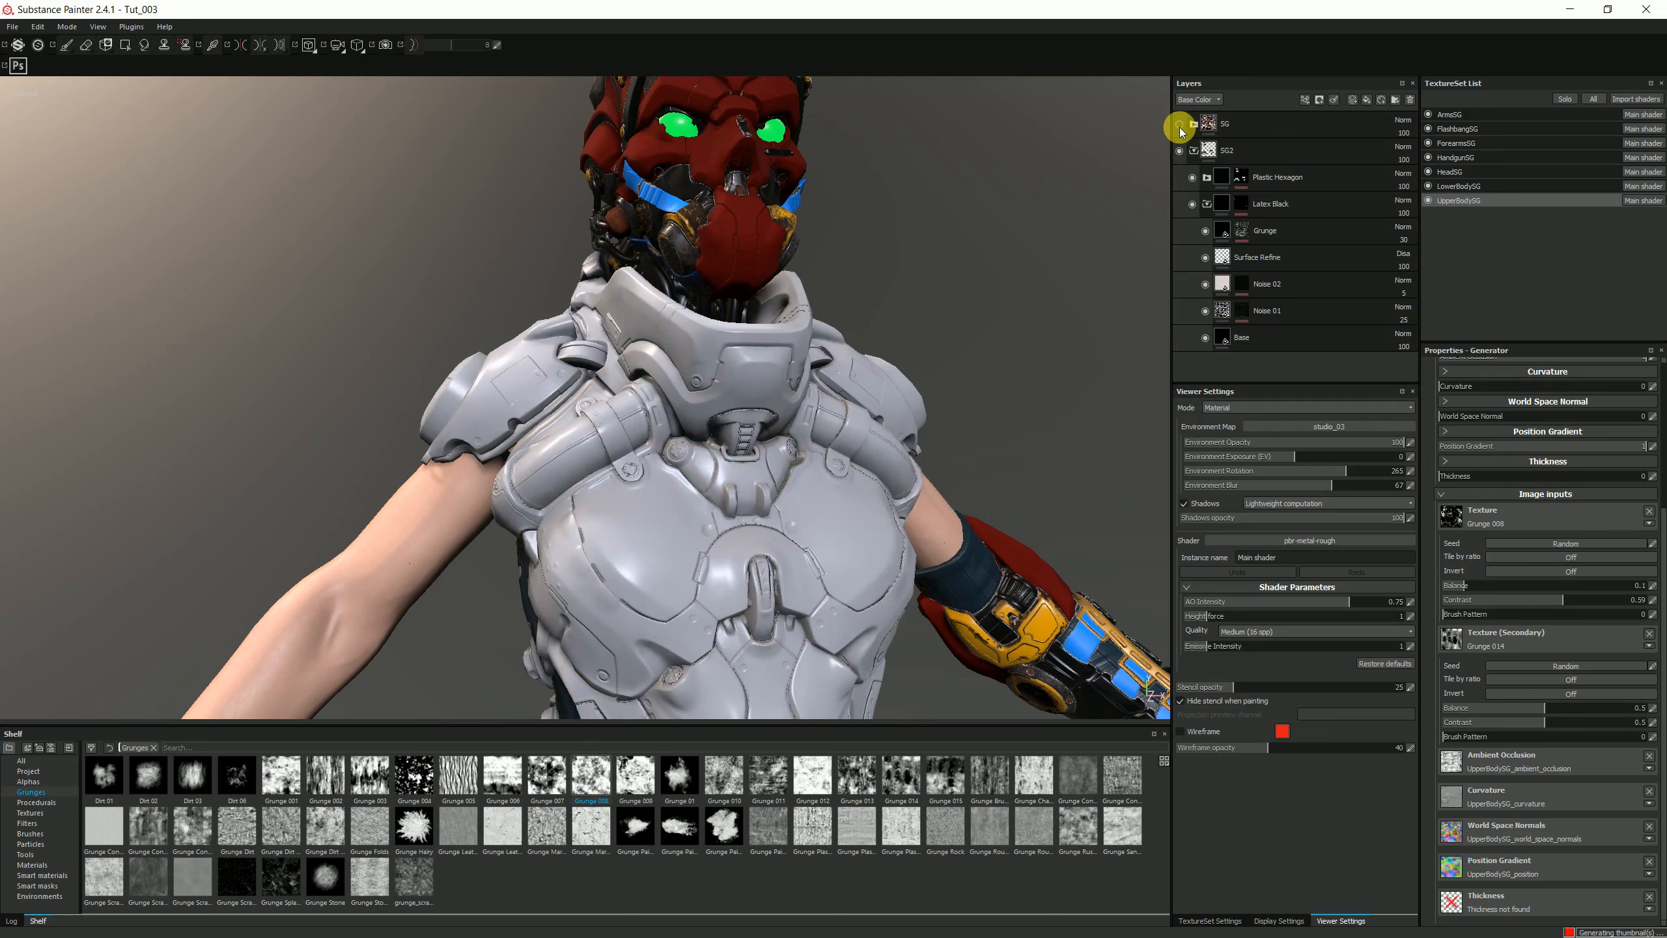
{"action": "left_click", "coordinate": [1179, 125]}
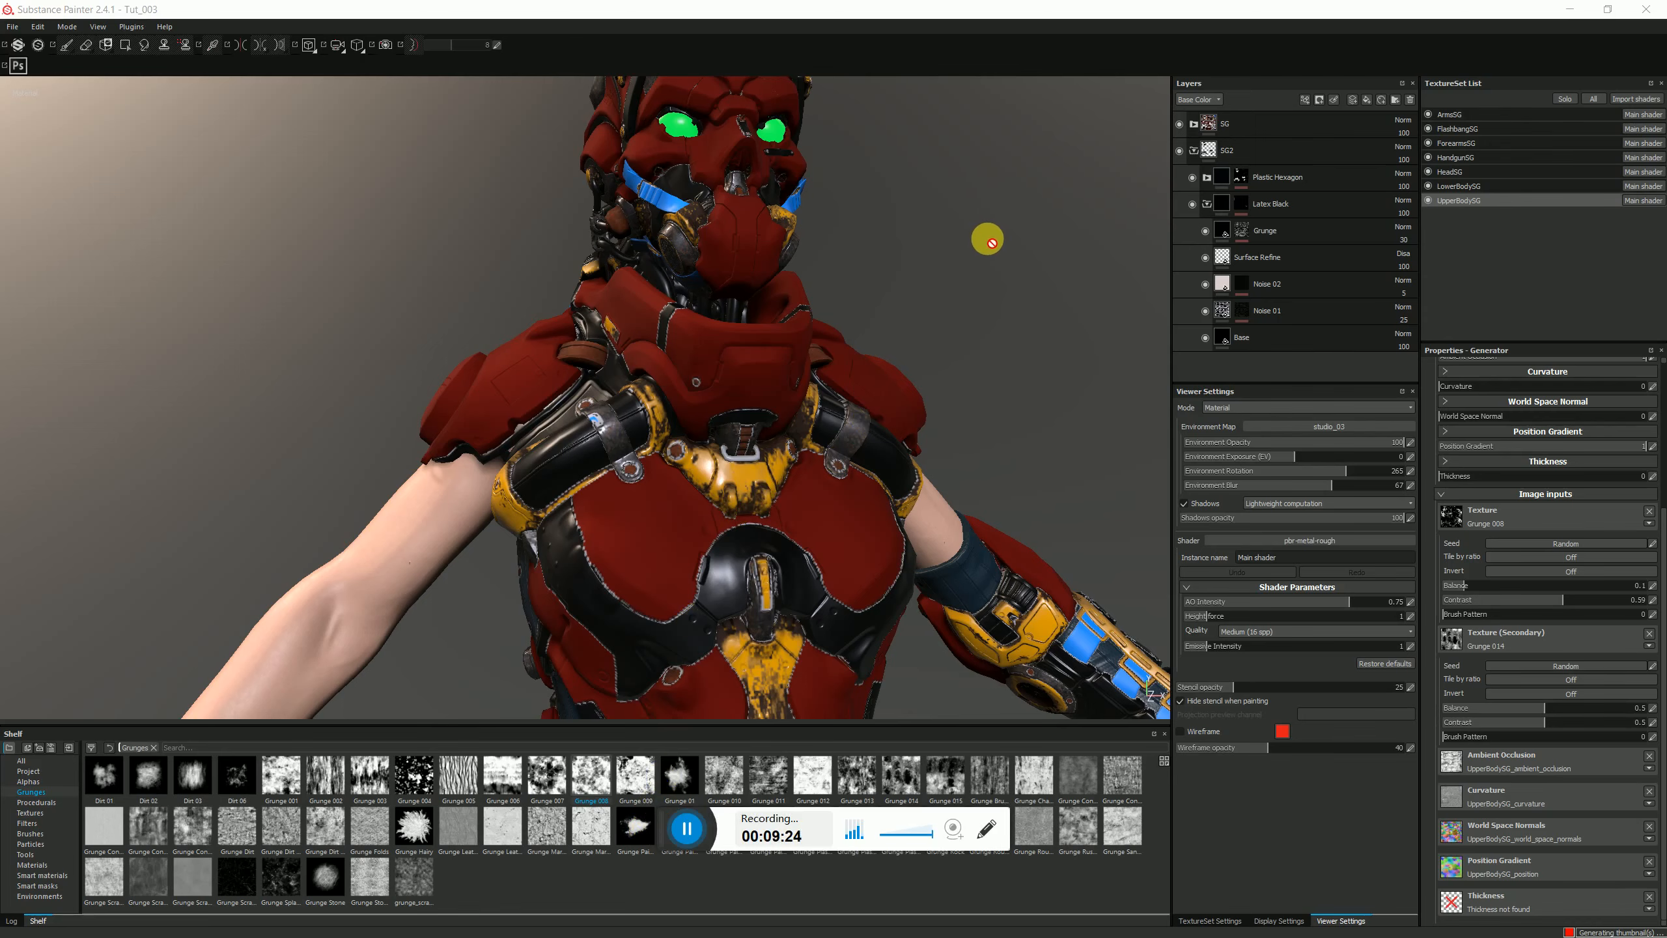
{"action": "left_click_drag", "start_coordinate": [983, 245], "coordinate": [928, 253], "text": "alt"}
{"action": "middle_click_drag", "start_coordinate": [928, 253], "coordinate": [941, 376], "text": "alt"}
{"action": "left_click_drag", "start_coordinate": [925, 364], "coordinate": [1066, 355], "text": "alt"}
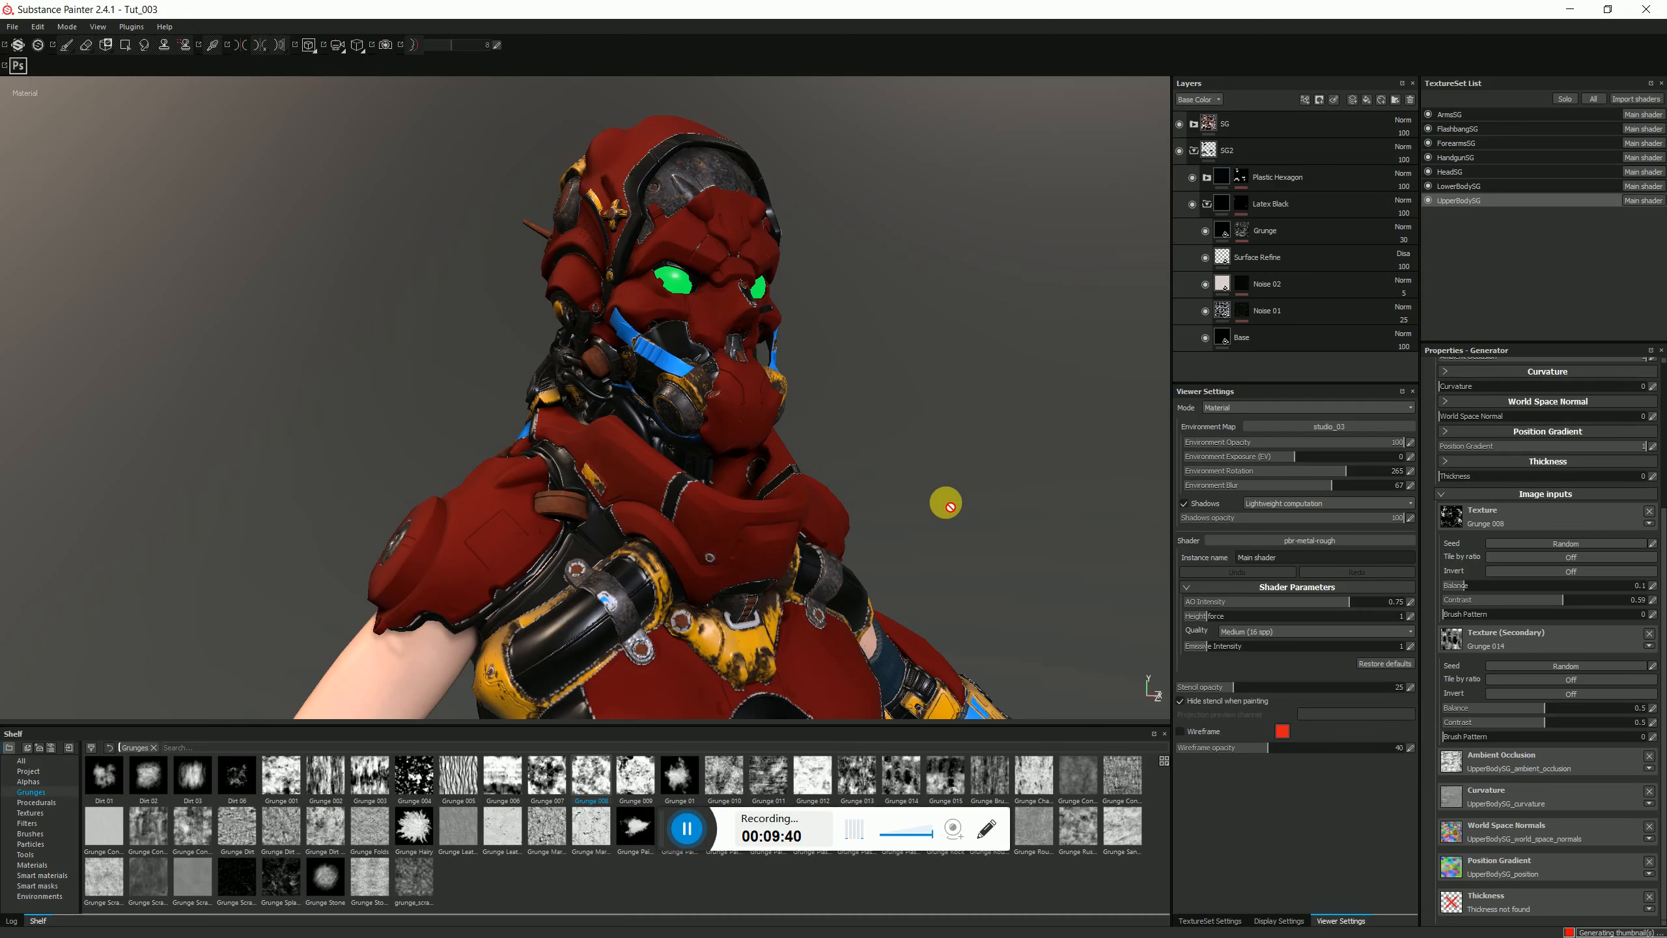
{"action": "mouse_move", "coordinate": [964, 488]}
{"action": "left_mouse_down", "text": "alt"}
{"action": "mouse_move", "coordinate": [575, 474]}
{"action": "mouse_move", "coordinate": [595, 554]}
{"action": "mouse_move", "coordinate": [408, 514]}
{"action": "mouse_move", "coordinate": [521, 477]}
{"action": "mouse_move", "coordinate": [657, 385]}
{"action": "mouse_move", "coordinate": [550, 294]}
{"action": "mouse_move", "coordinate": [439, 291]}
{"action": "mouse_move", "coordinate": [424, 324]}
{"action": "mouse_move", "coordinate": [897, 576]}
{"action": "left_mouse_up", "text": "alt"}
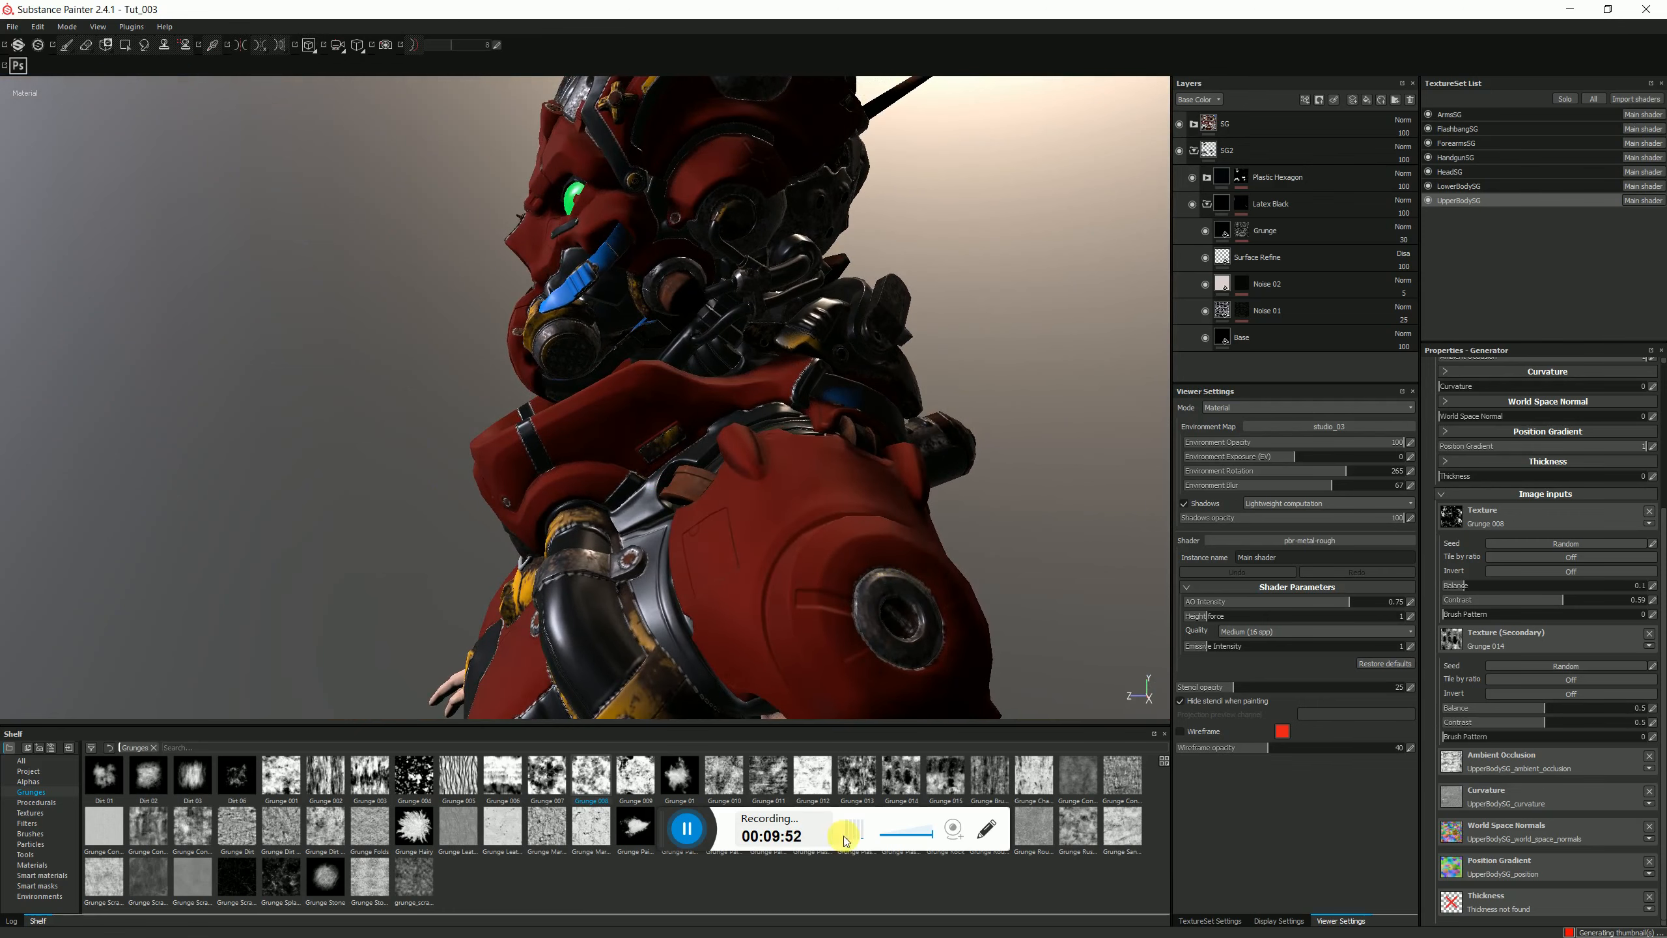
{"action": "left_click", "coordinate": [985, 833]}
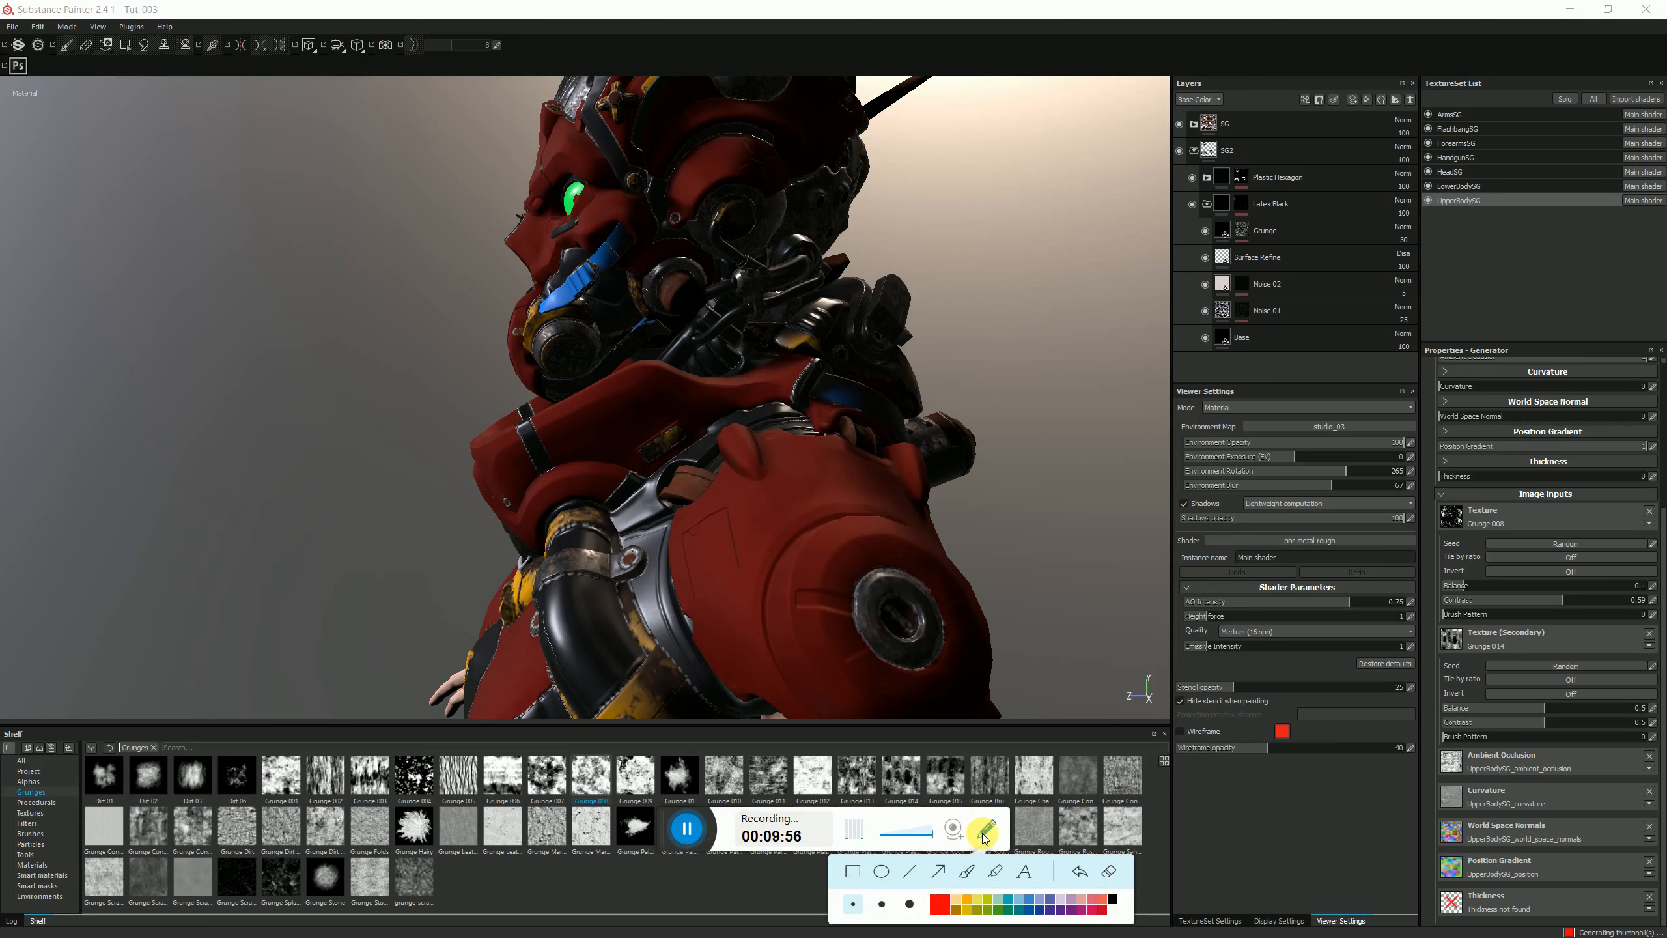